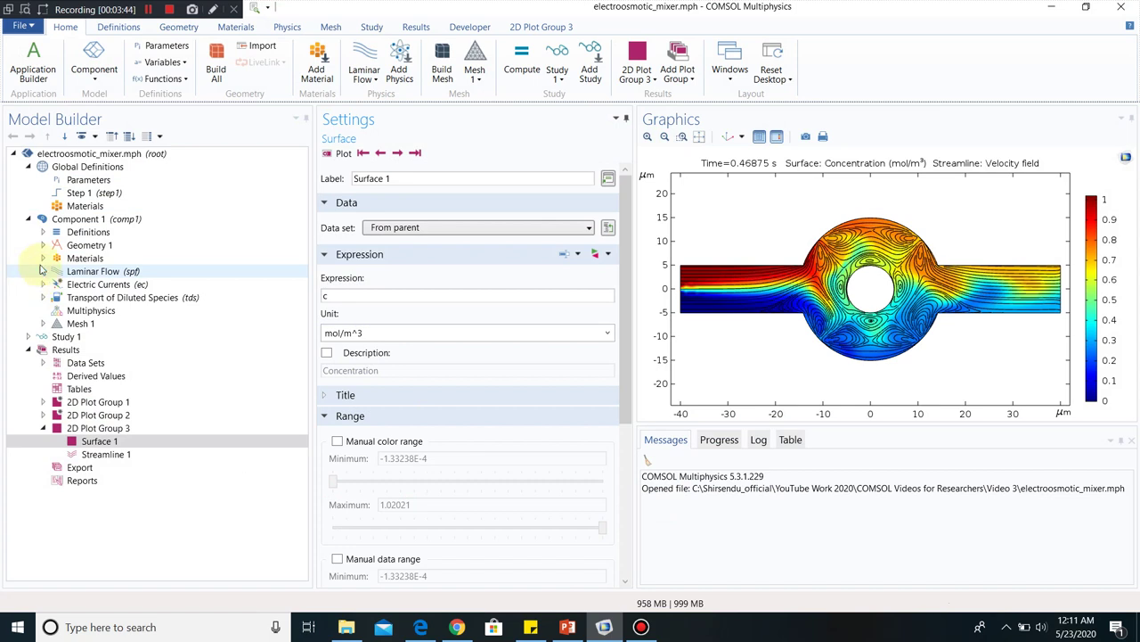
- Review the global parameters (U0 through c0) and the Step 1 function: location 0, from 0 to 1
left_click(105, 180)
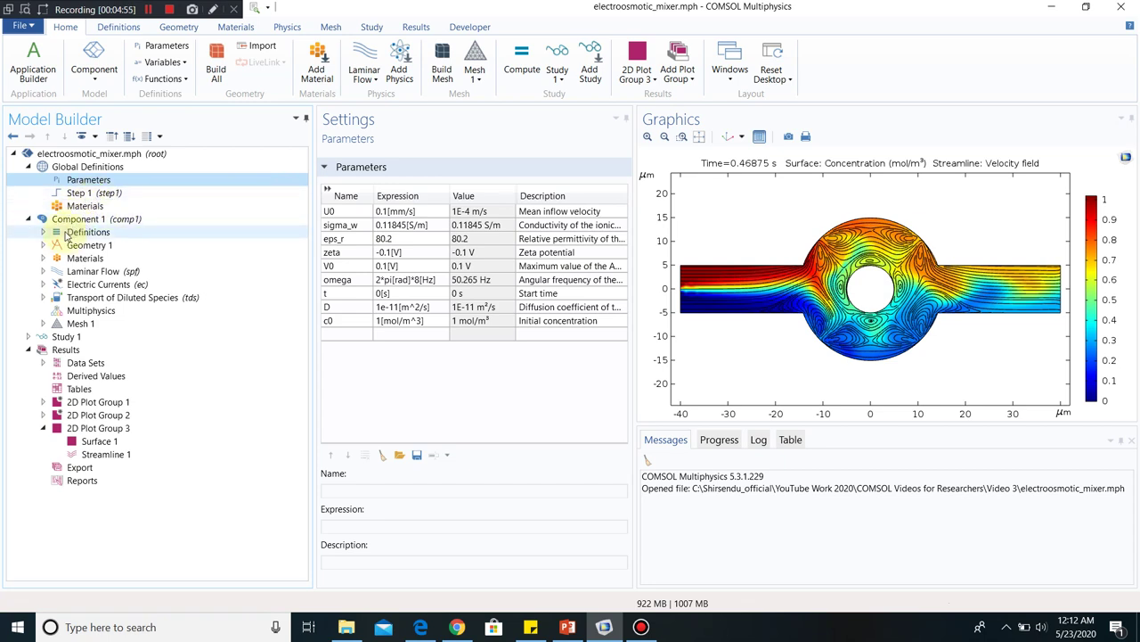
left_click(105, 194)
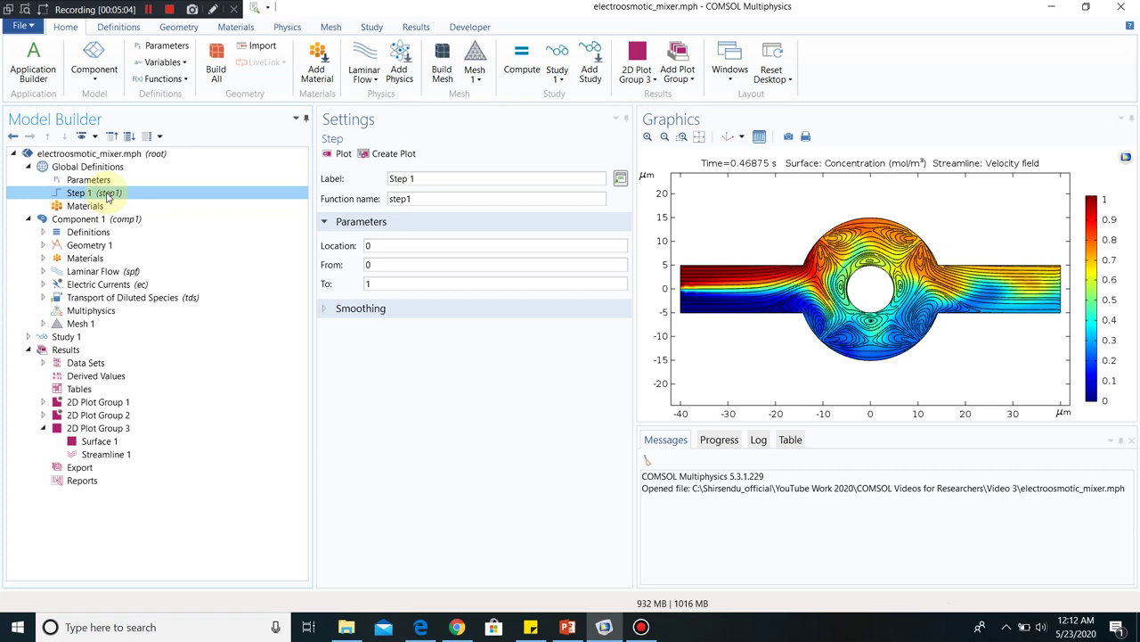
- Expand Geometry 1 and Materials, then show the Laminar Flow settings (incompressible, 1[atm] reference pressure)
left_click(43, 245)
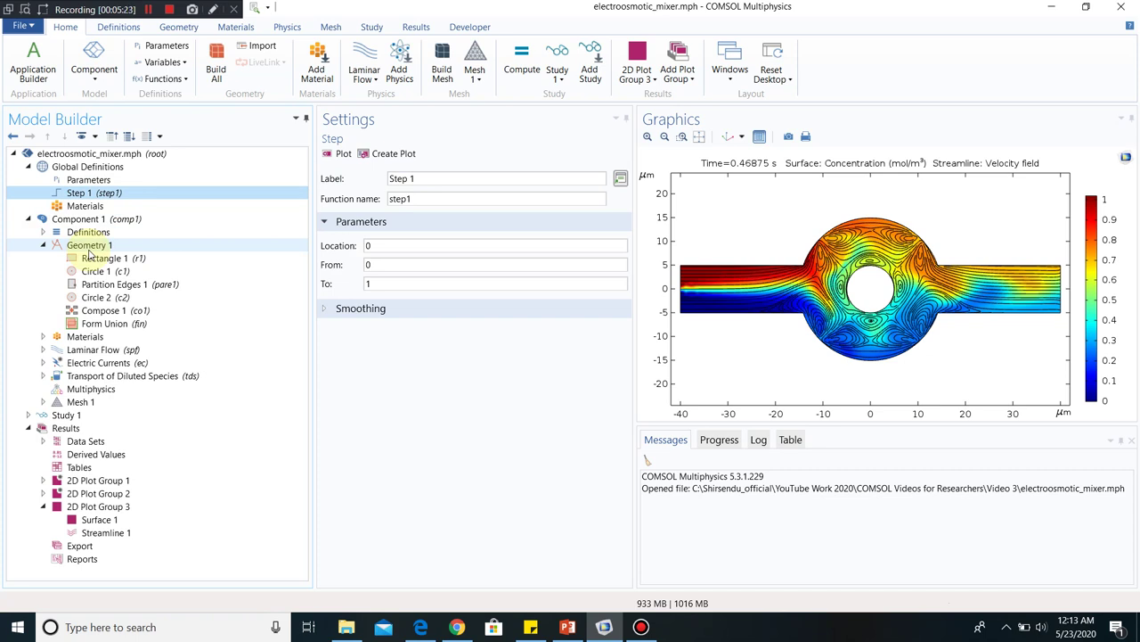
left_click(42, 338)
left_click(50, 363)
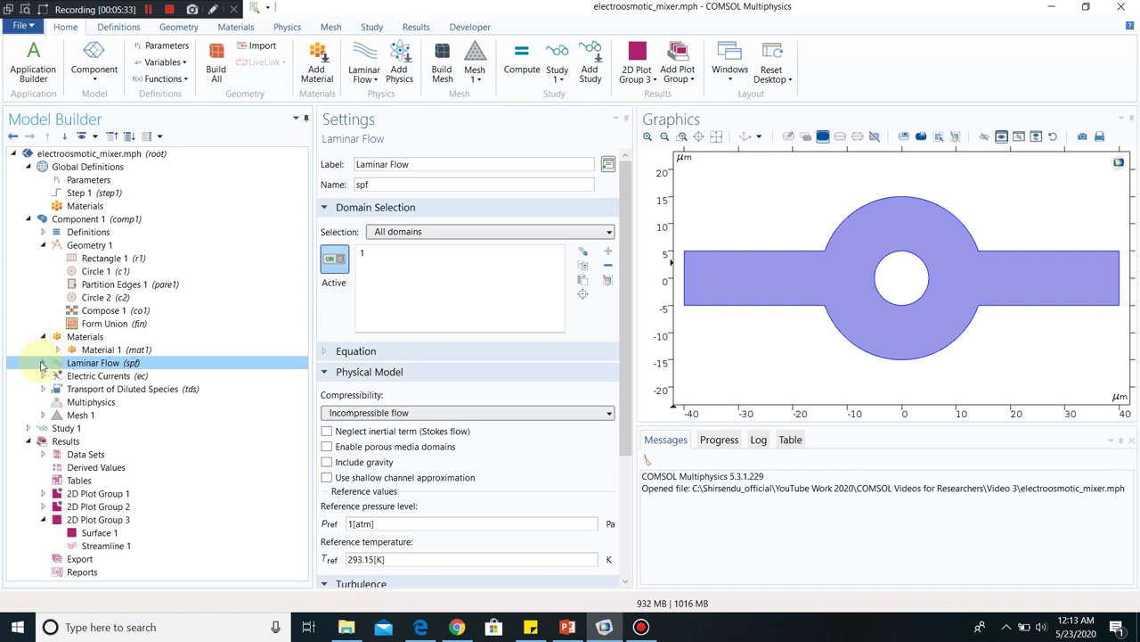
- Reveal the Laminar Flow equations and inspect Fluid Properties 1's density and viscosity from material
left_click(42, 363)
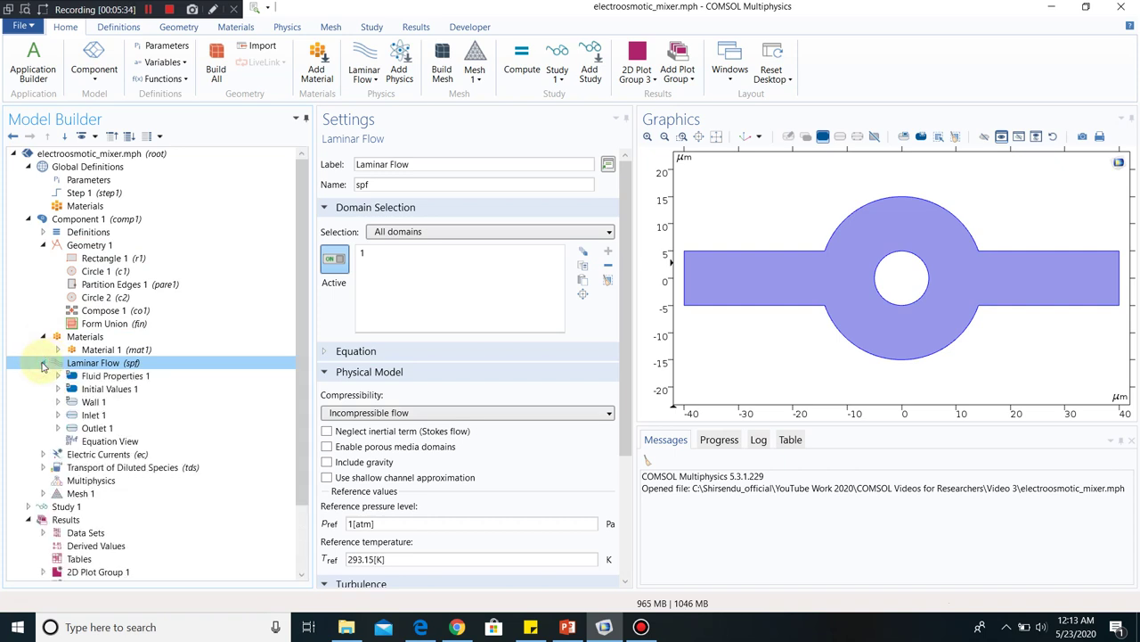
left_click(344, 351)
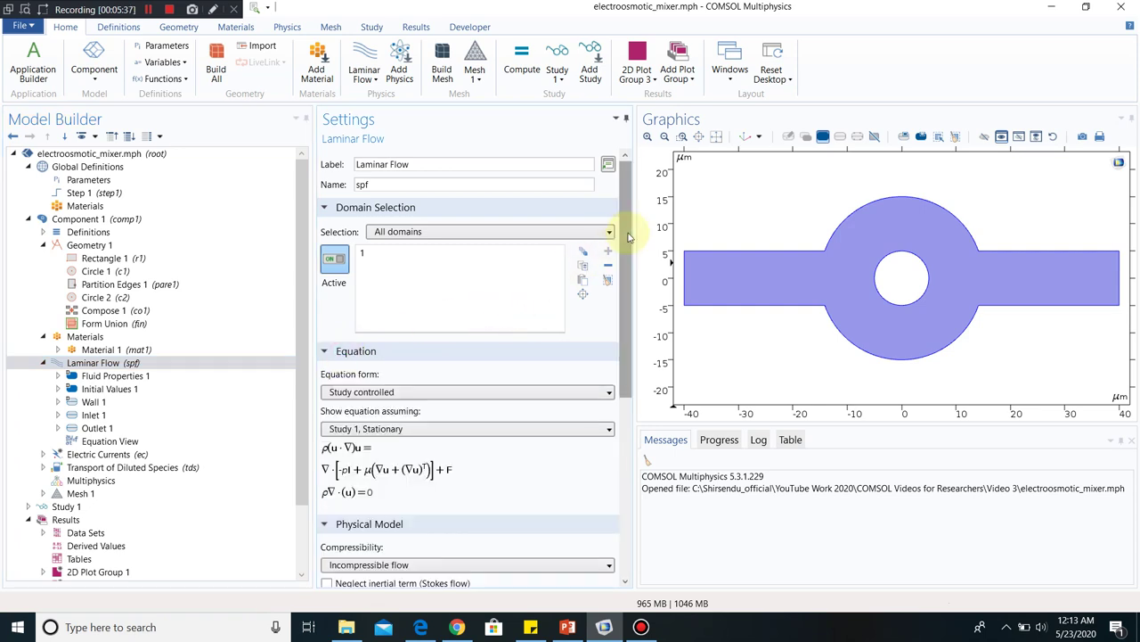
left_click_drag(631, 238, 632, 323)
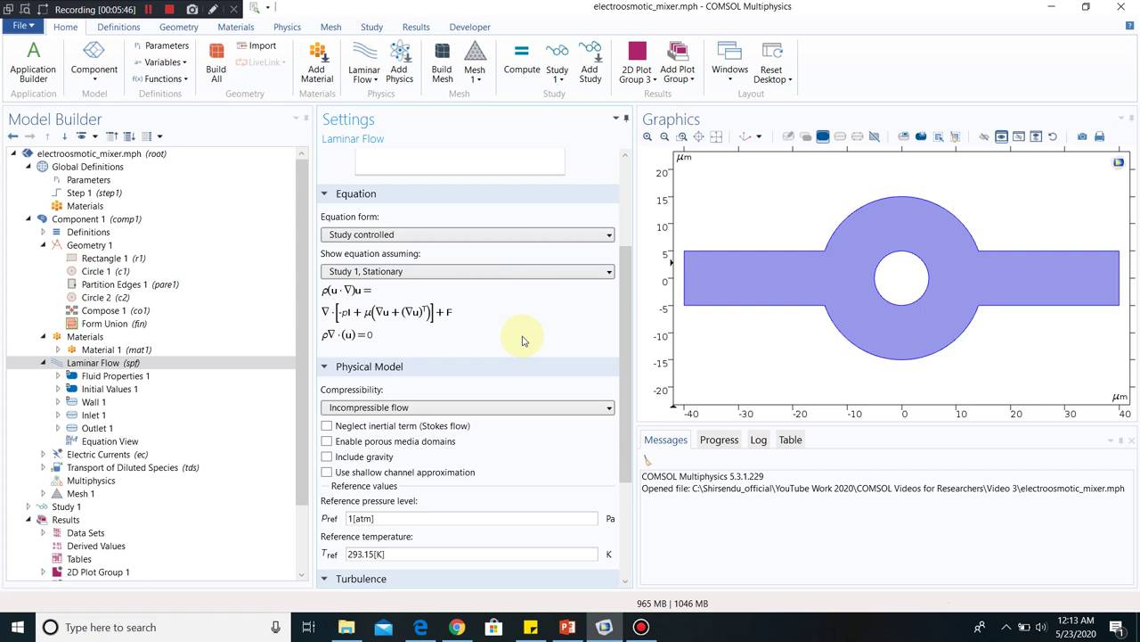
left_click(74, 377)
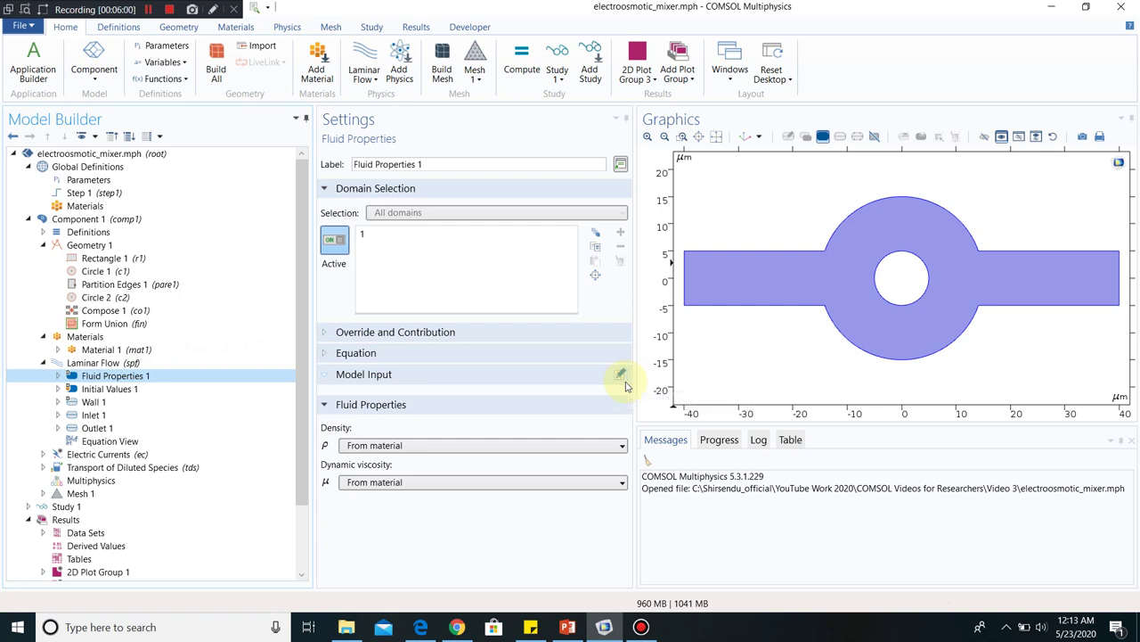
- Inspect Wall 1's electroosmotic velocity with zeta potential zeta and relative permittivity eps_r
left_click(93, 402)
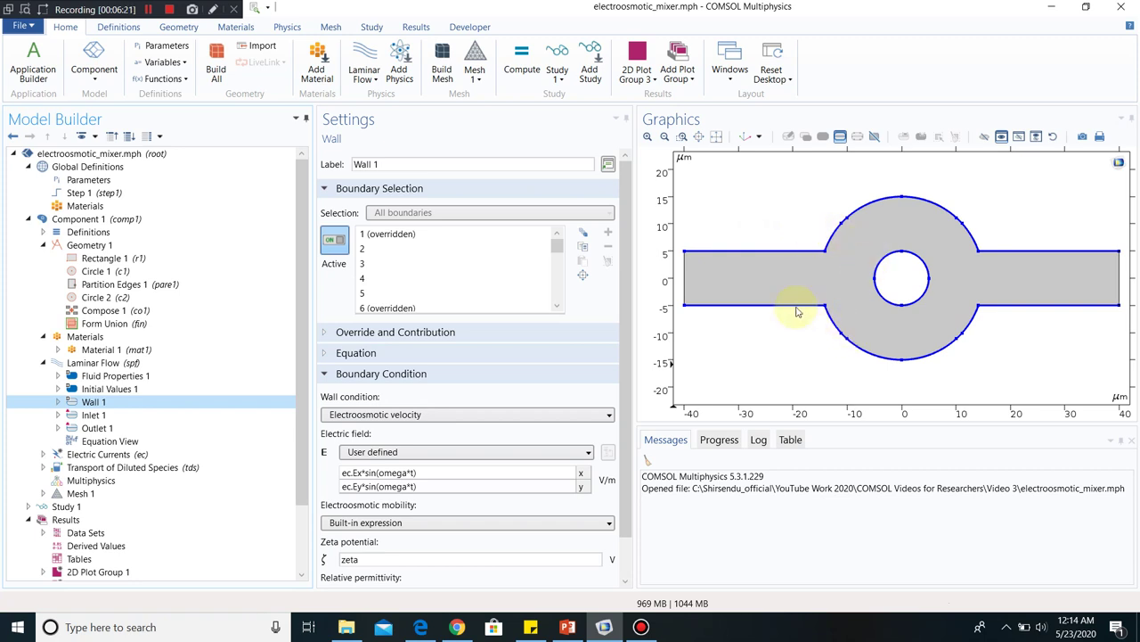
scroll(619, 294, "down", 1)
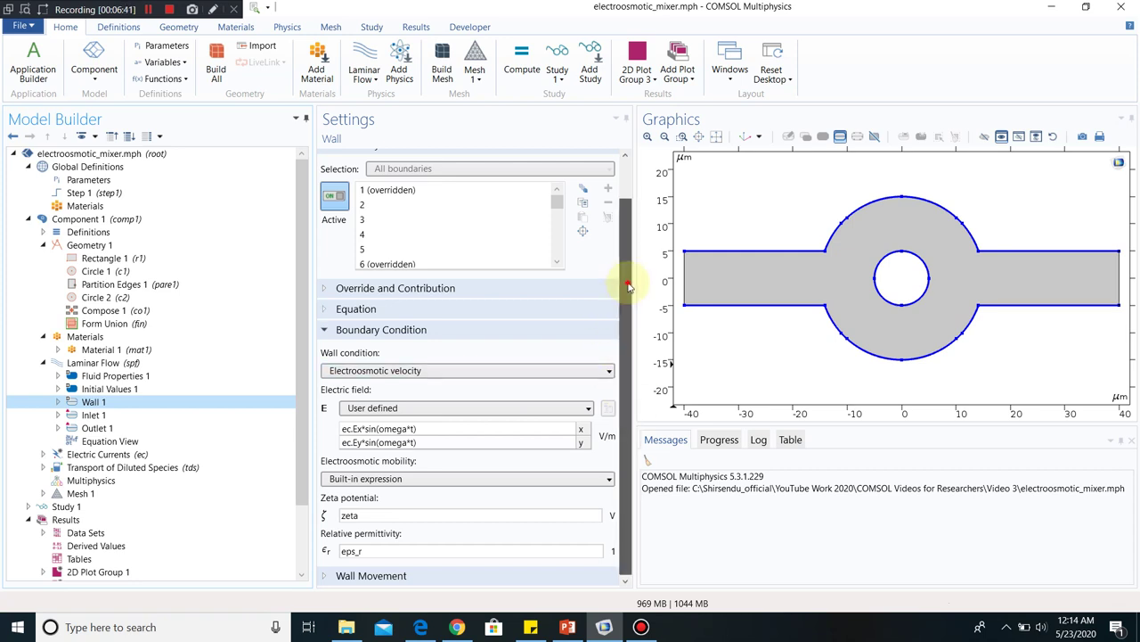
left_click(367, 520)
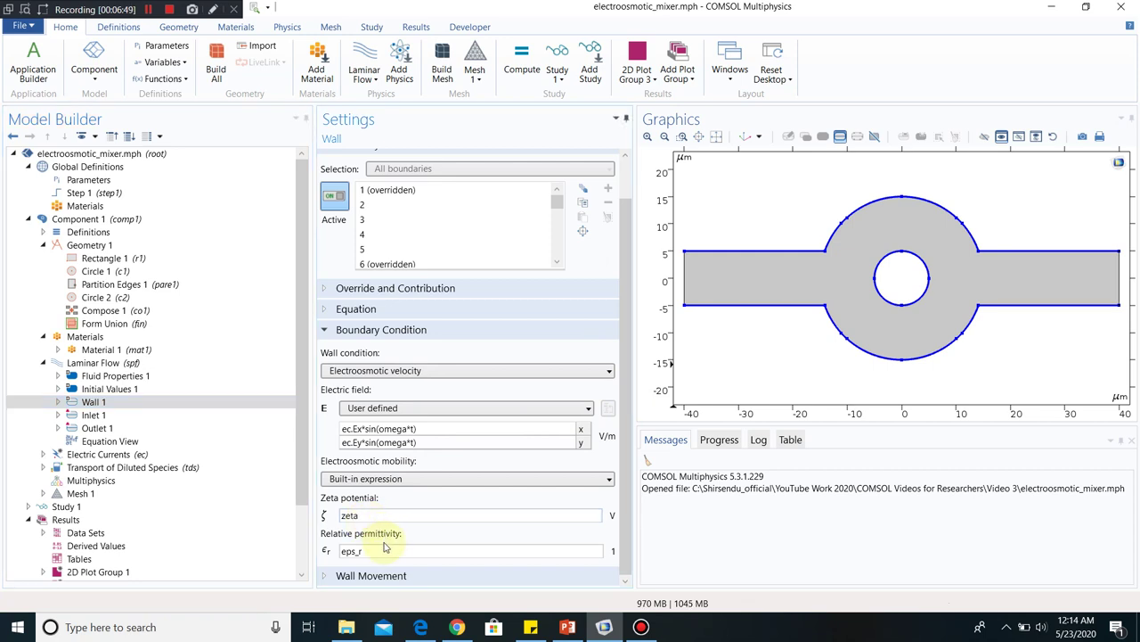
left_click(382, 551)
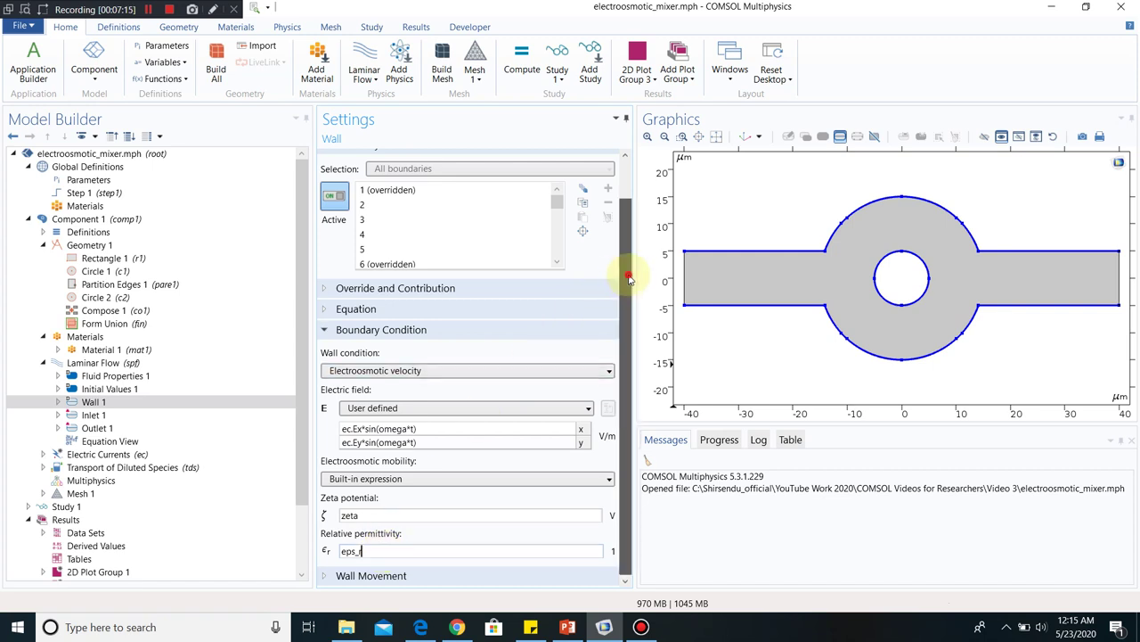
left_click(126, 415)
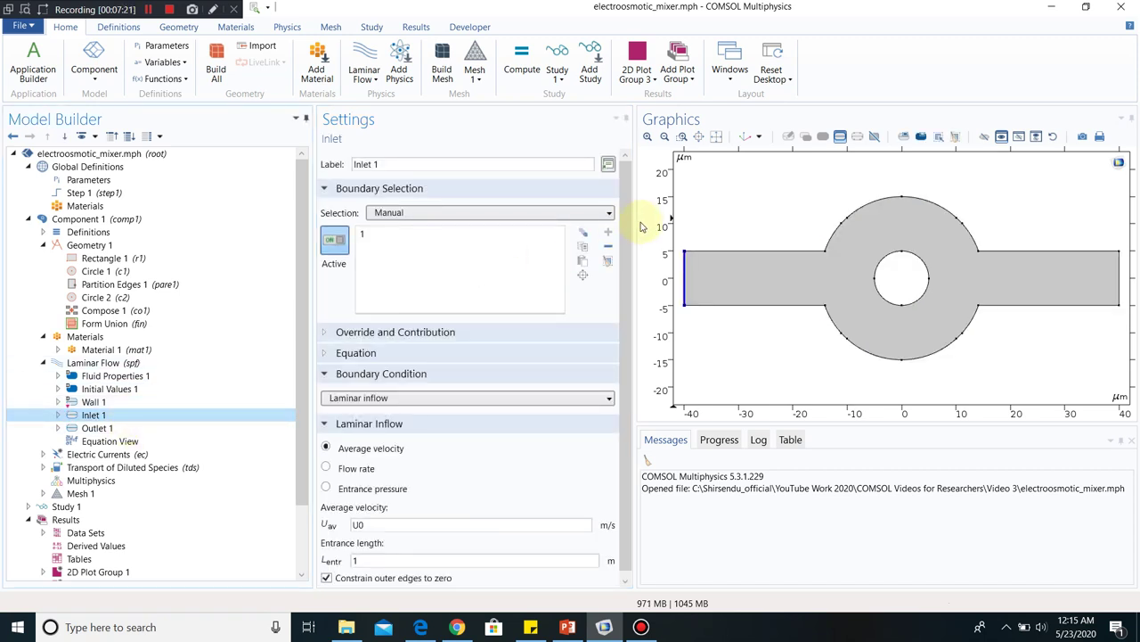
scroll(628, 334, "down", 1)
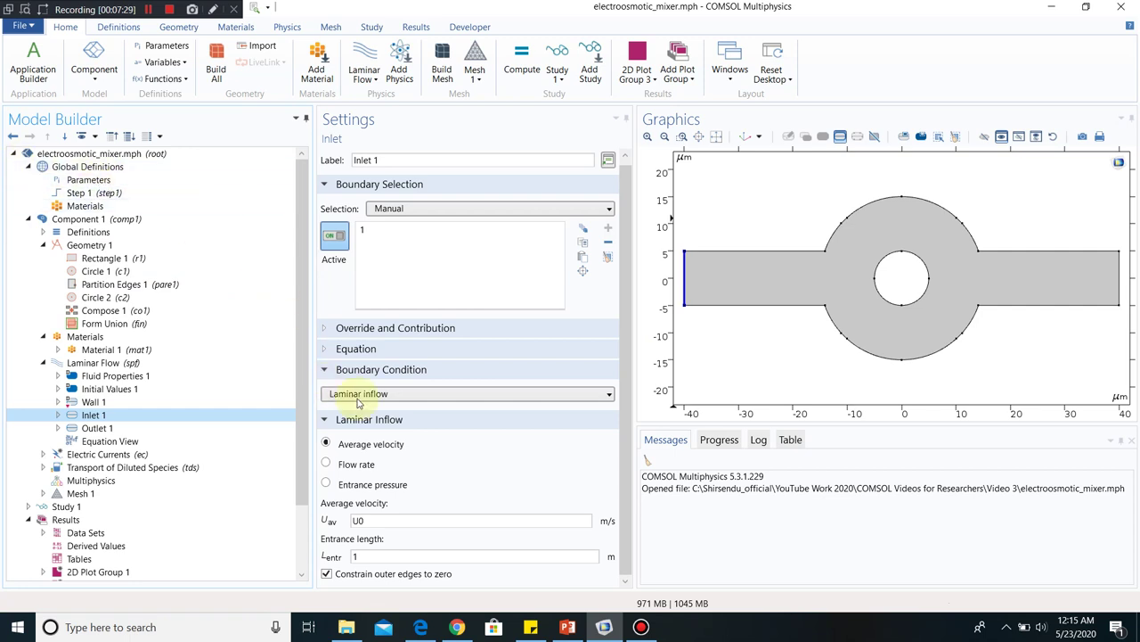
left_click(386, 522)
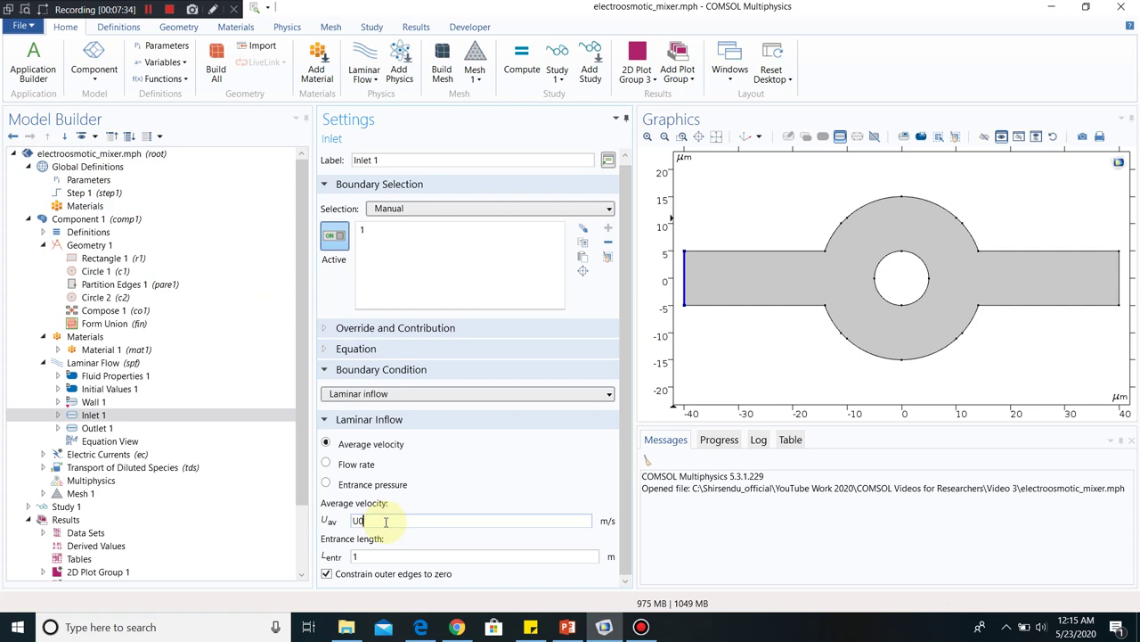
left_click(98, 428)
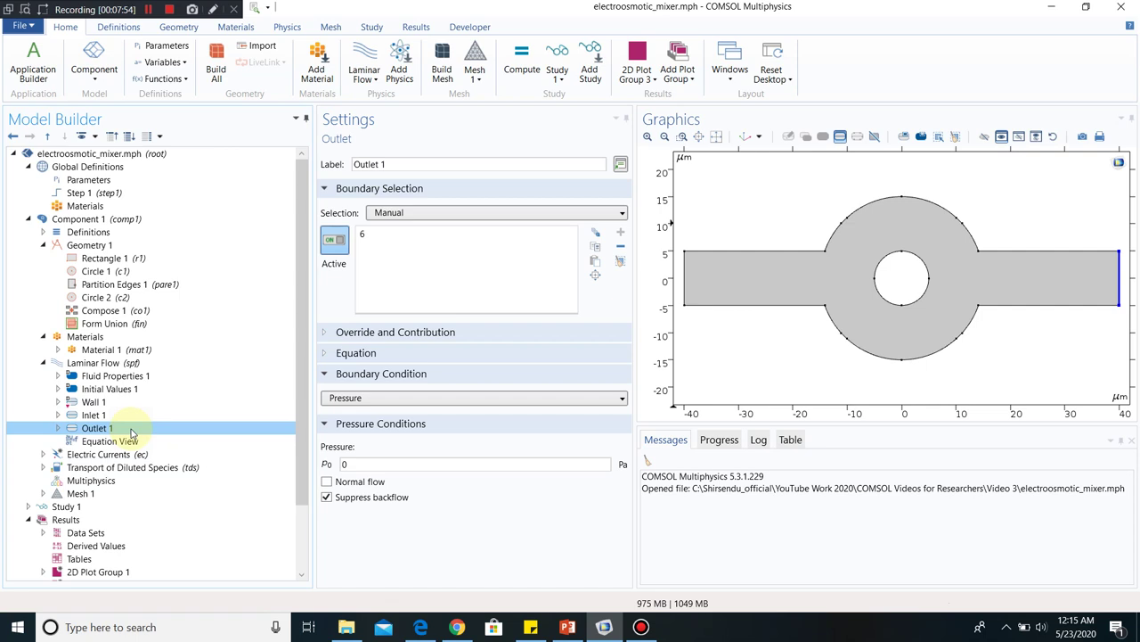
left_click(107, 403)
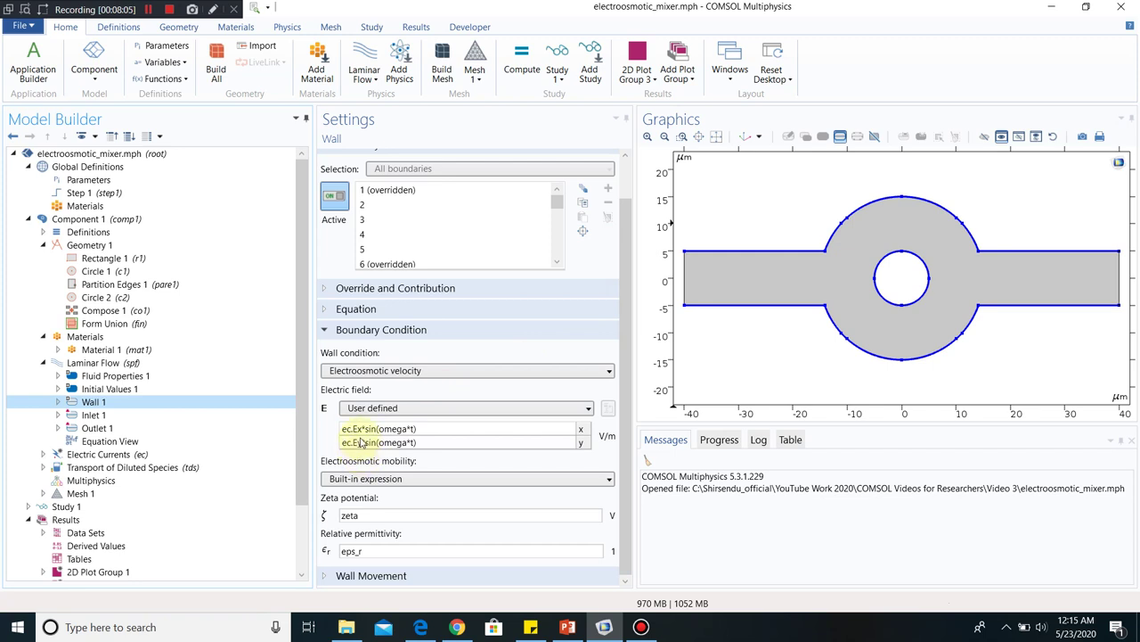
- Show the Electric Currents features and equations, then inspect Current Conservation 1's Nonsolid material type
left_click(130, 456)
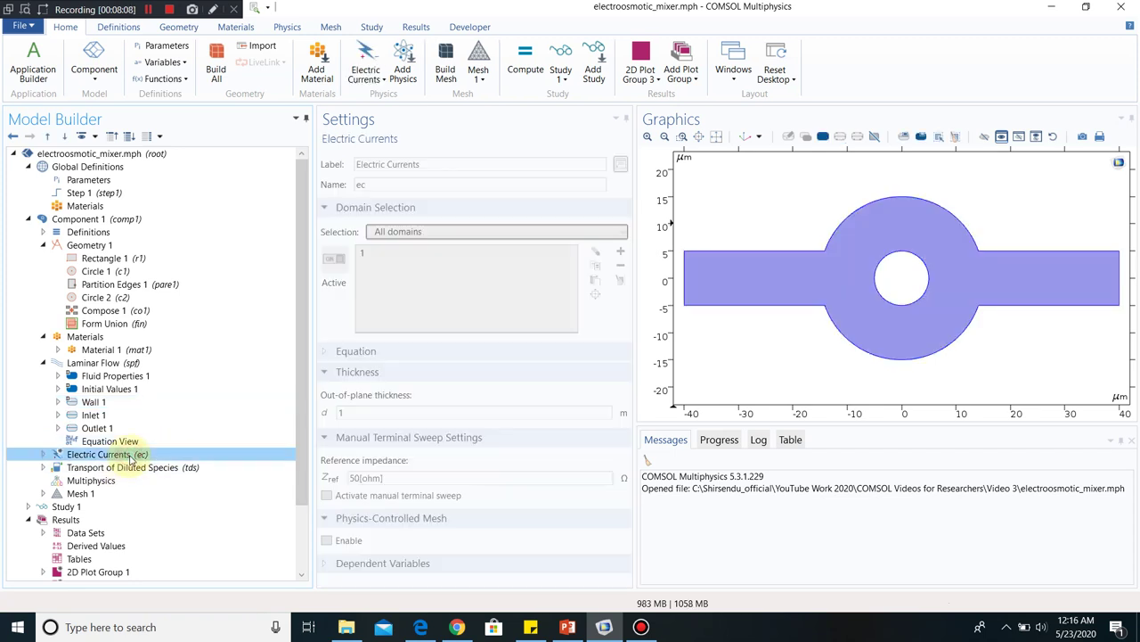
left_click(43, 454)
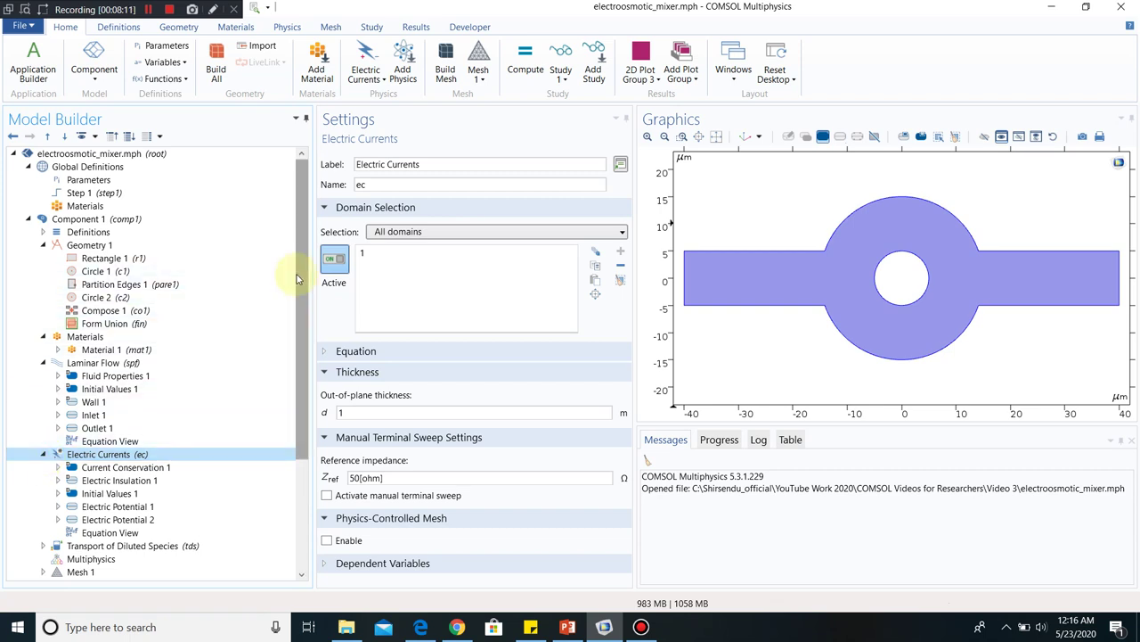
left_click_drag(301, 348, 299, 410)
left_click(357, 352)
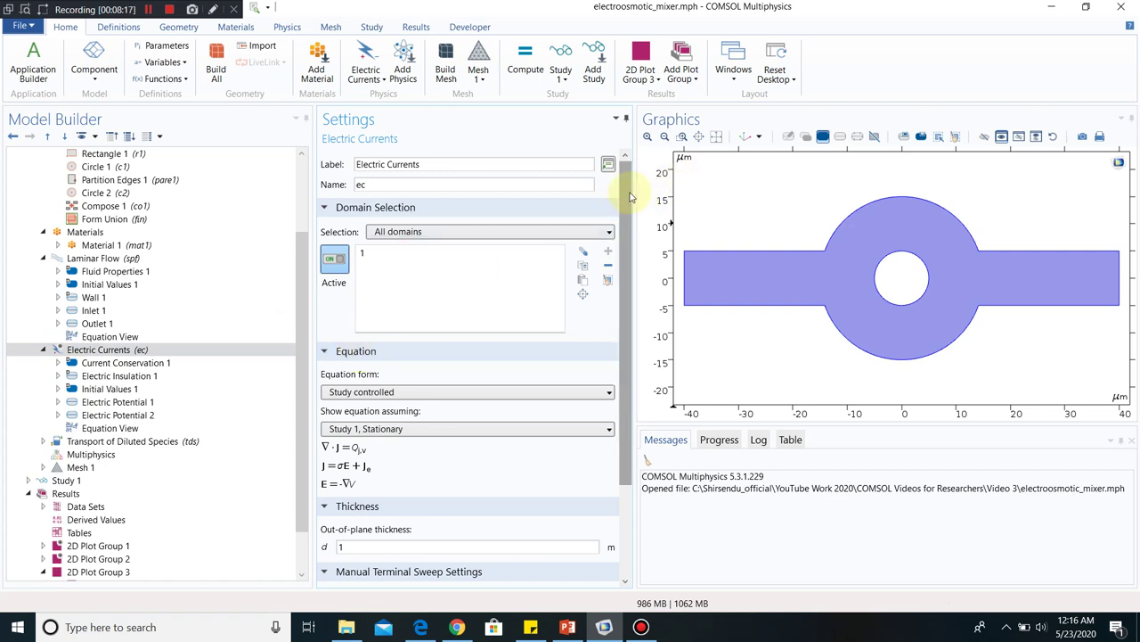
left_click_drag(633, 159, 632, 306)
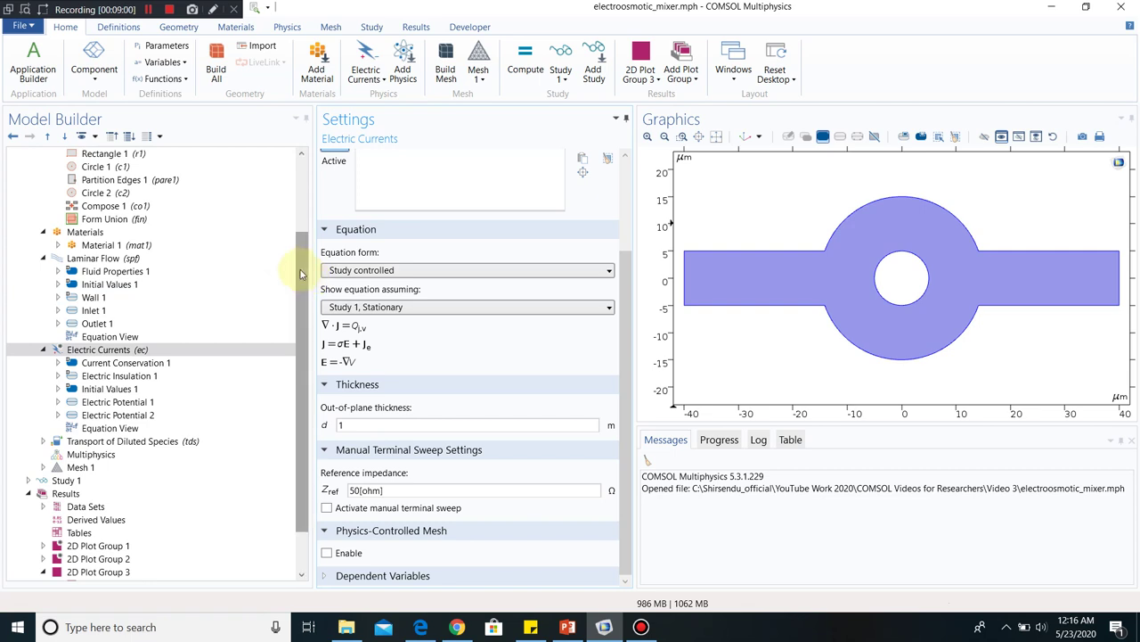
left_click(136, 365)
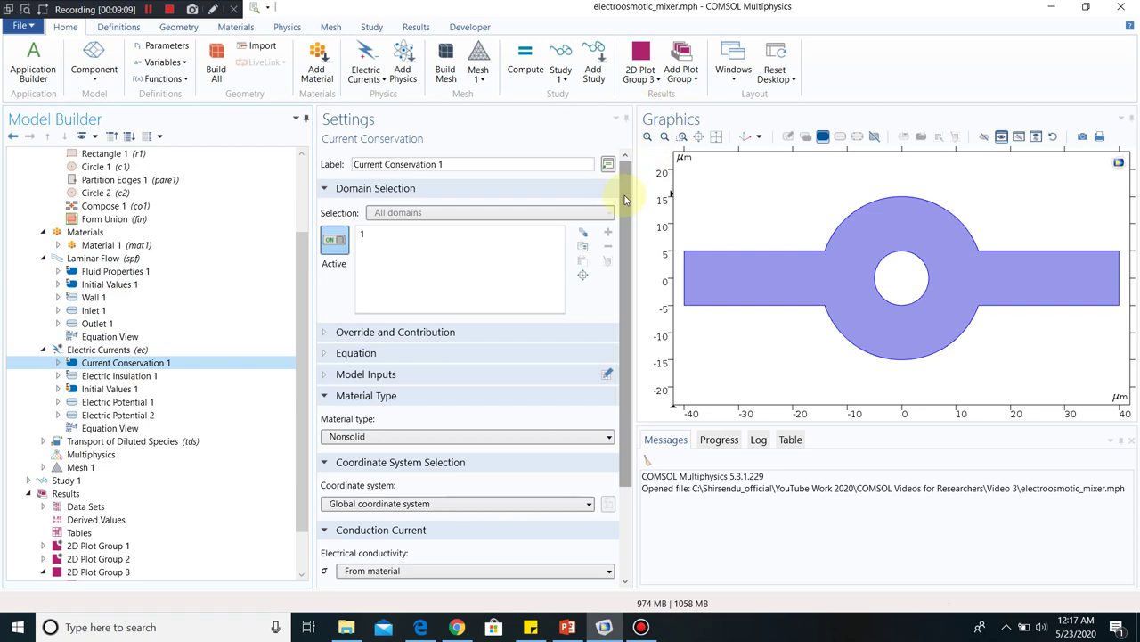
- Review Electric Insulation and both Electric Potential boundaries, including V0 on boundaries 10 and 19
scroll(612, 412, "down", 3)
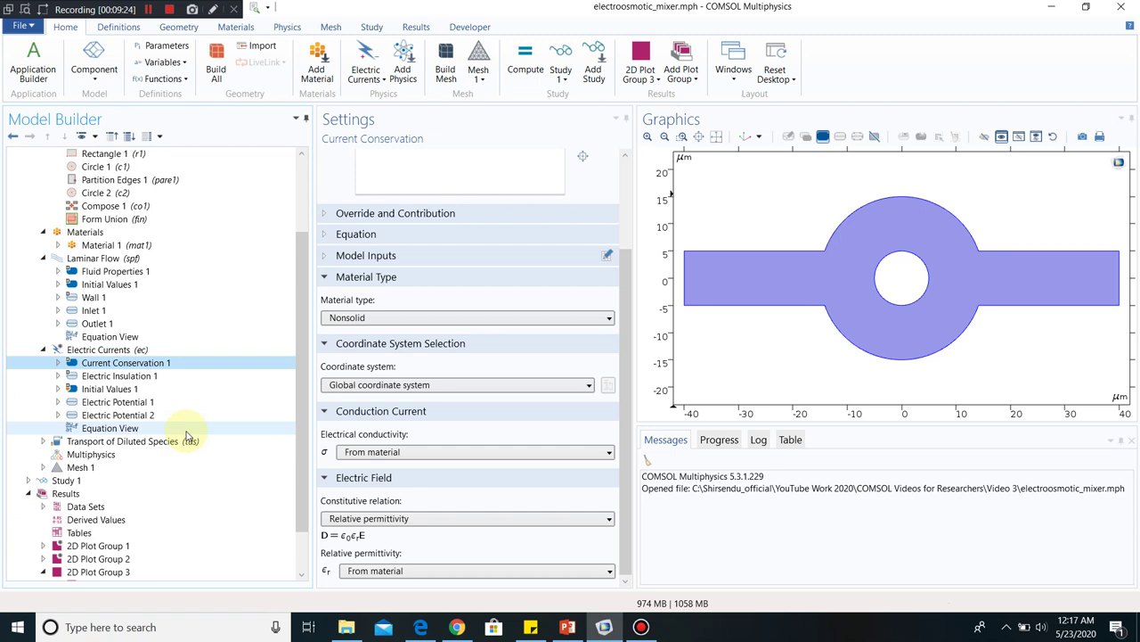
left_click(120, 376)
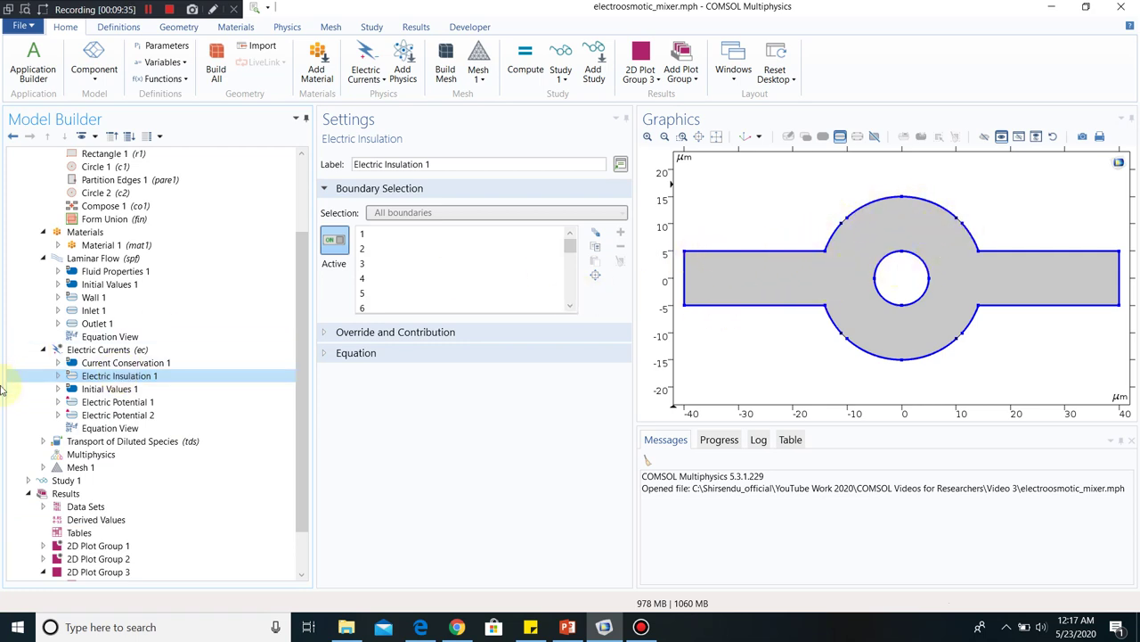
left_click(152, 402)
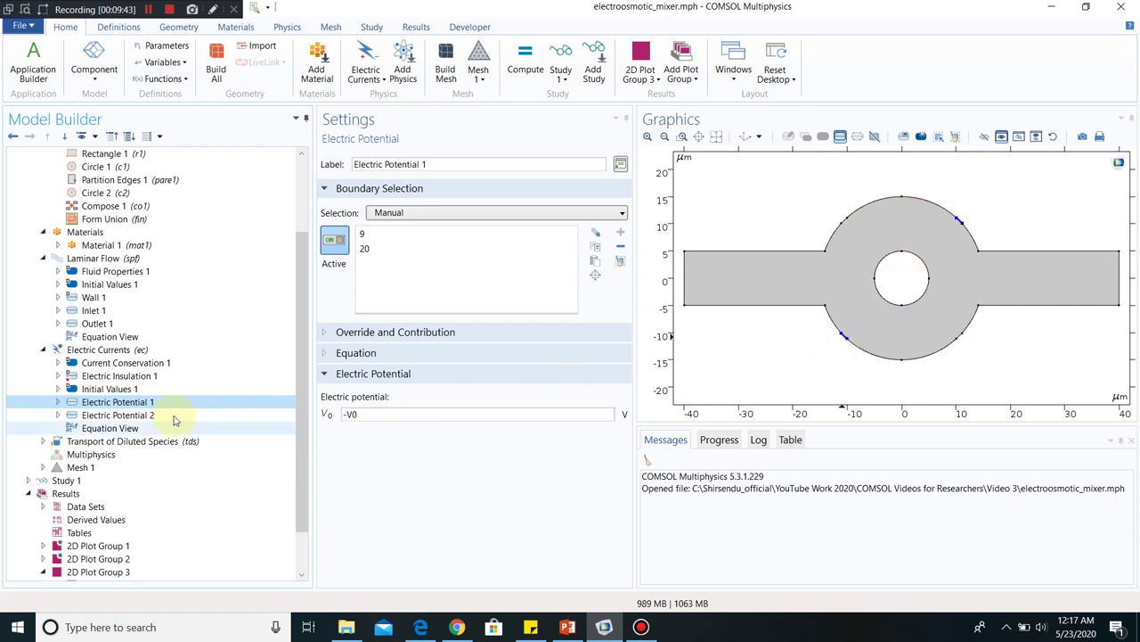
left_click(137, 416)
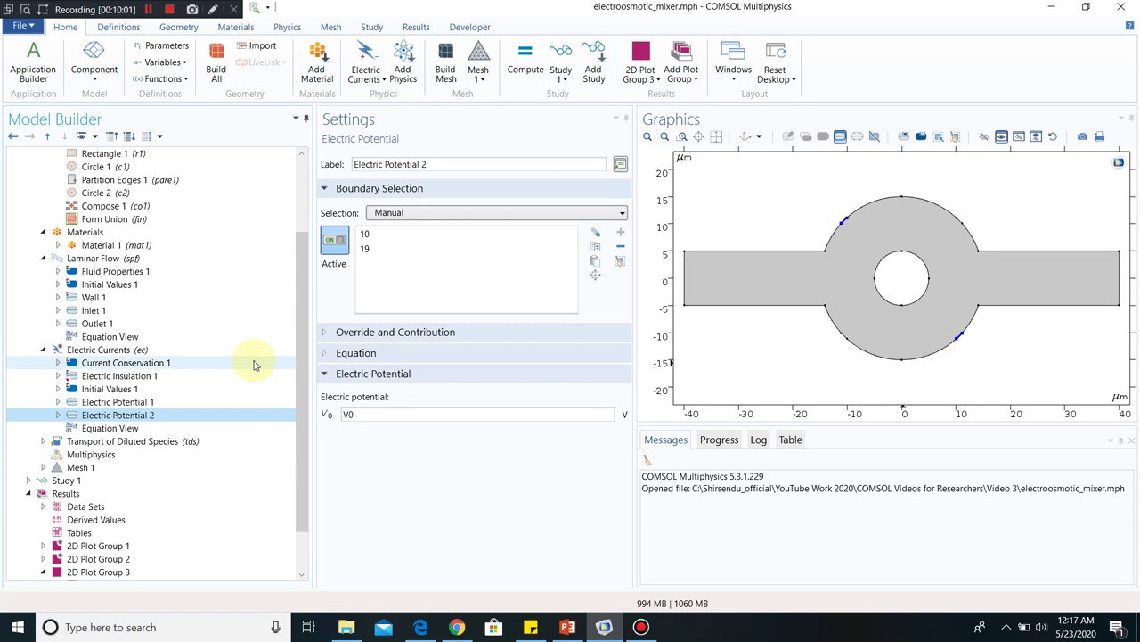
left_click(128, 443)
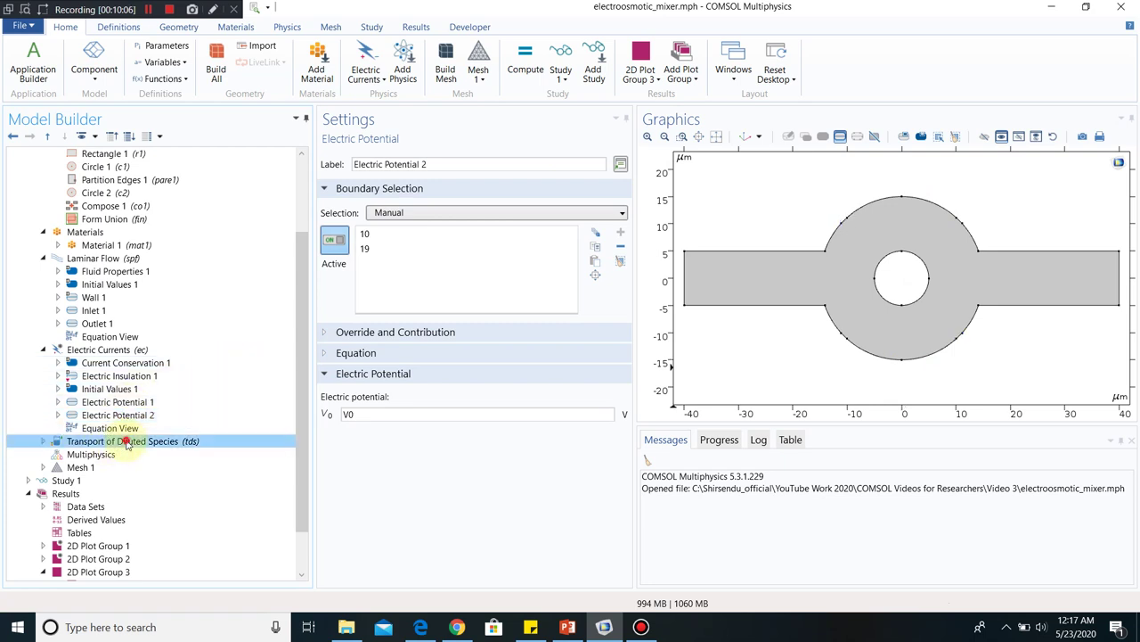
- Expand Transport of Diluted Species, reveal its convection–diffusion equation, and view Transport Properties 1
left_click(40, 441)
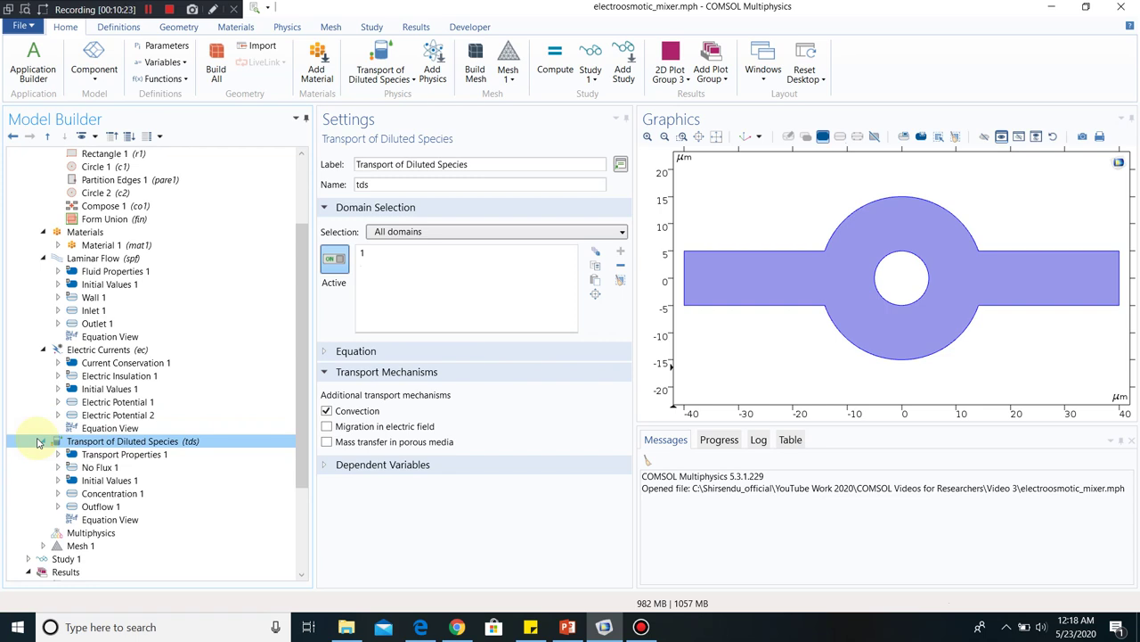
left_click(321, 353)
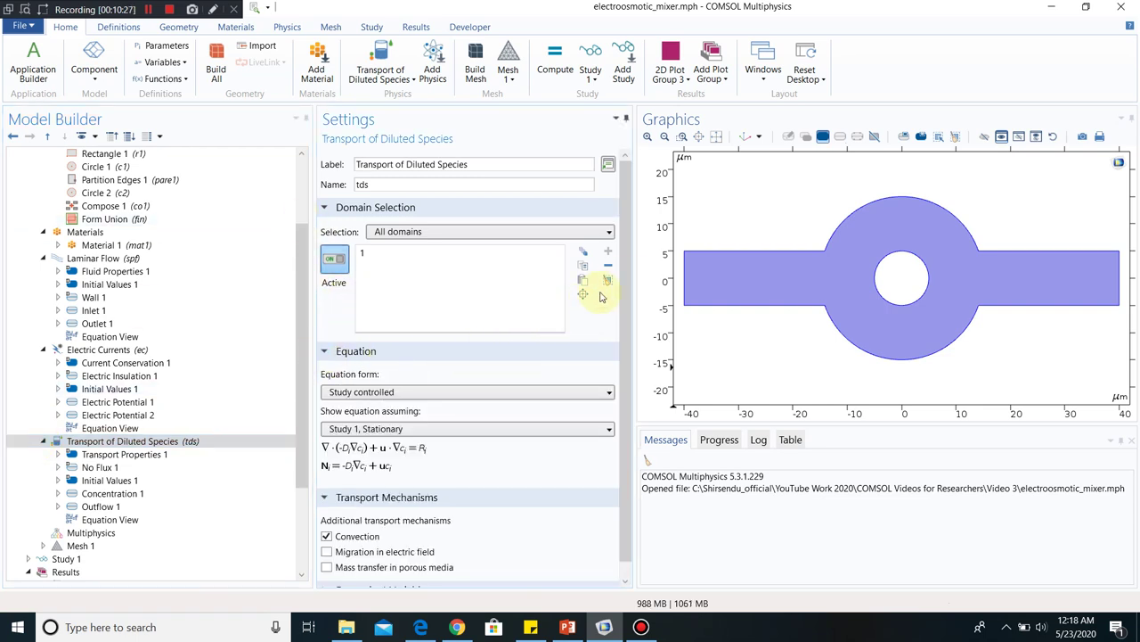
scroll(616, 338, "down", 1)
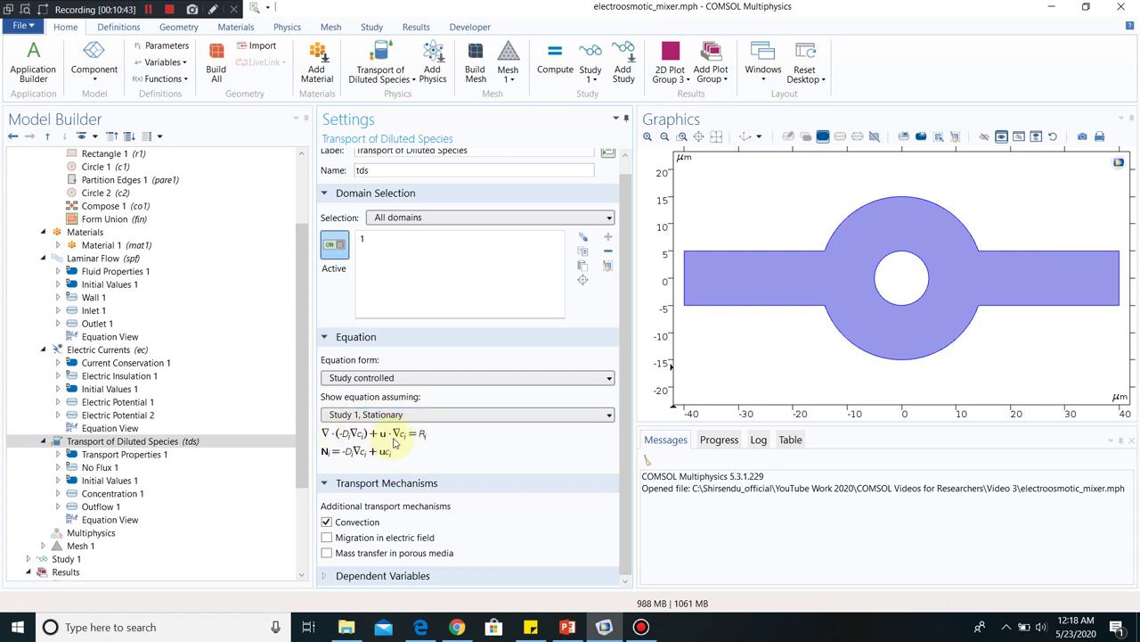
left_click(180, 457)
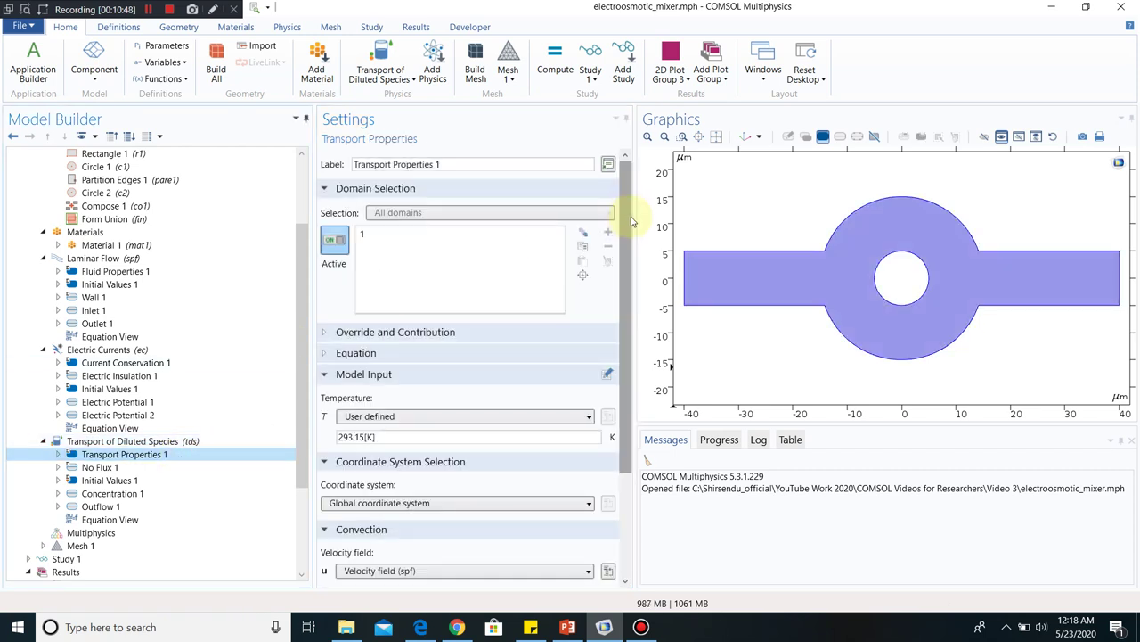
- Check diffusion coefficient D, then view Concentration 1 setting c0*step1(y[1/m]) on boundary 1
left_click_drag(619, 222, 624, 366)
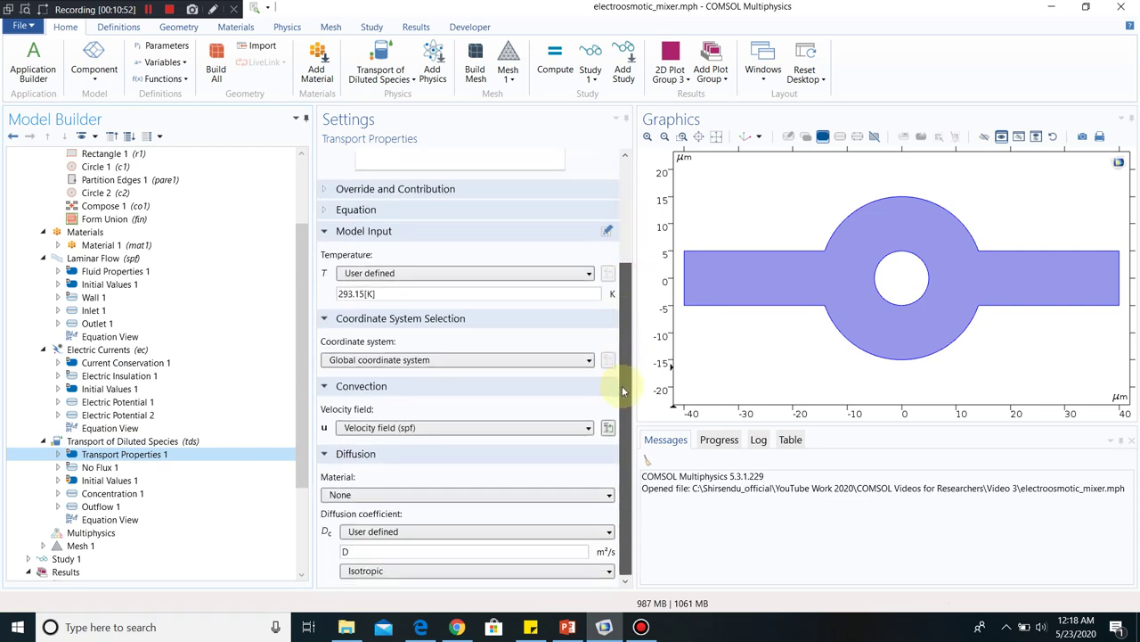
left_click(389, 549)
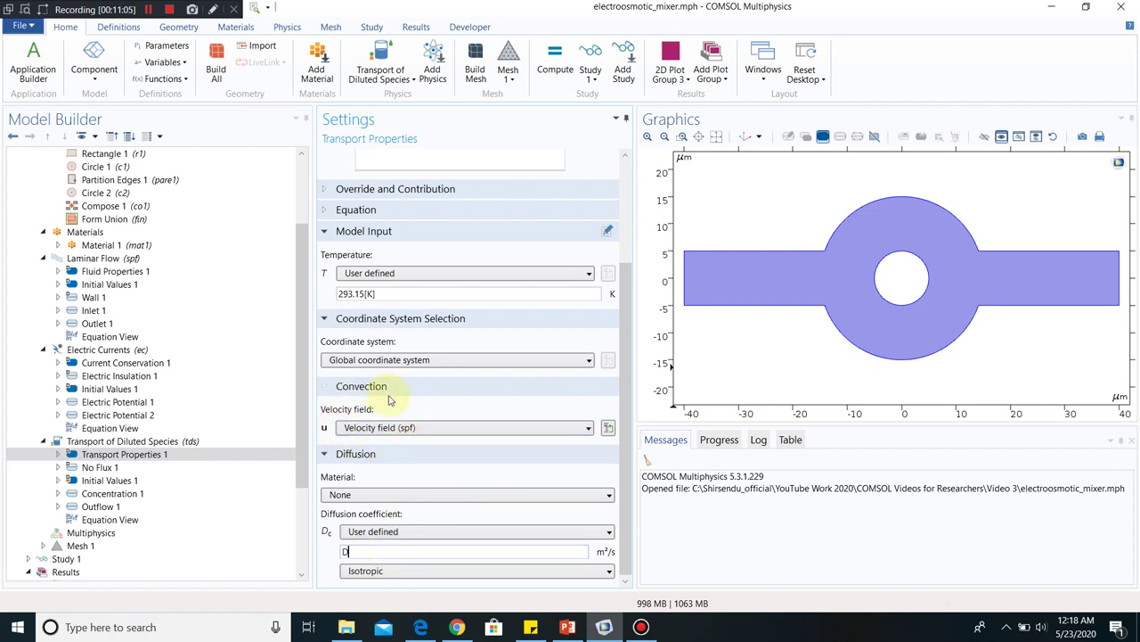
left_click(147, 440)
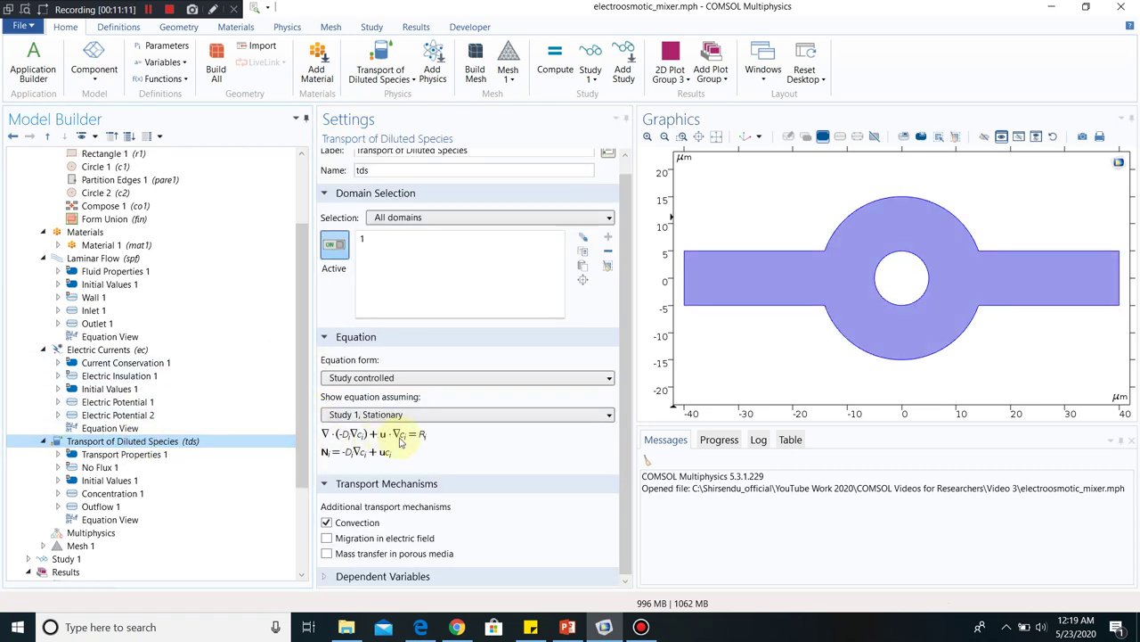
left_click(185, 456)
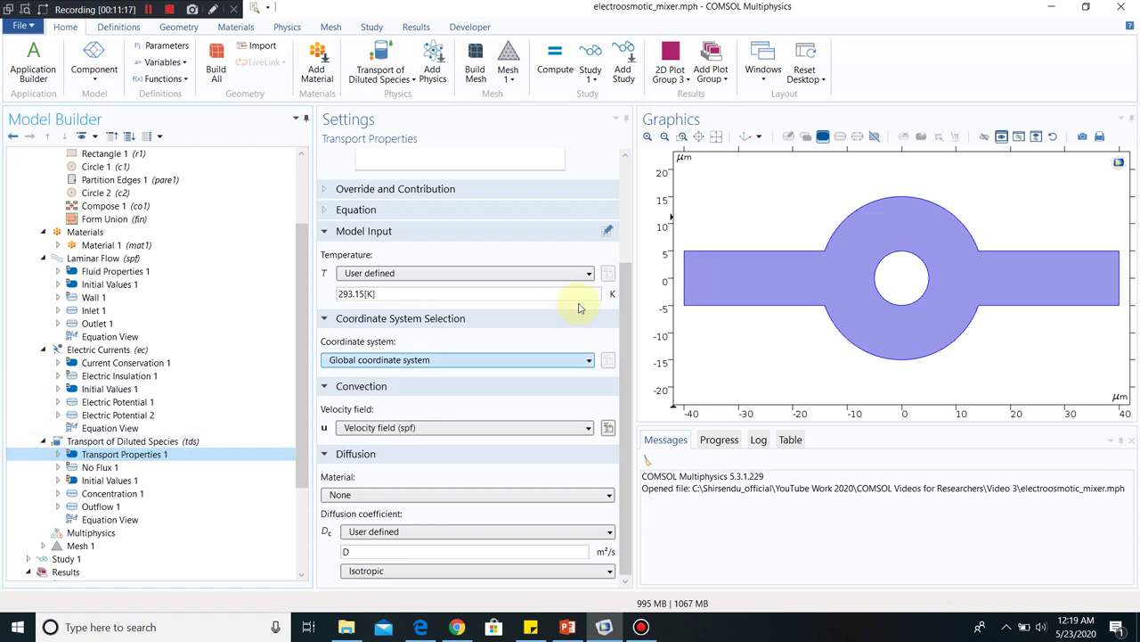
left_click(621, 291)
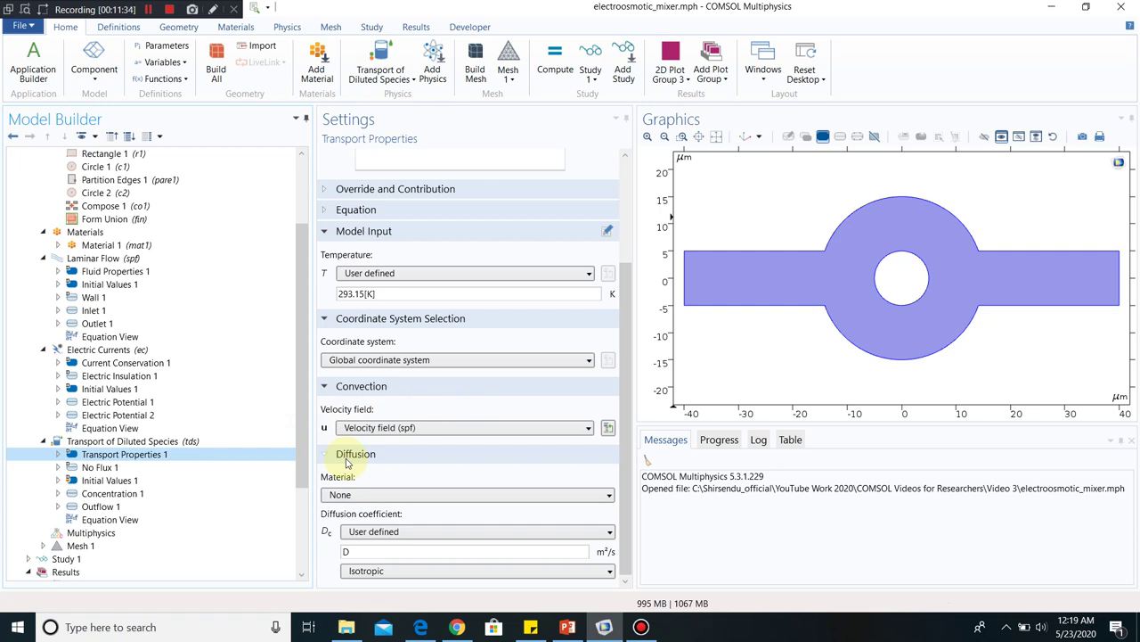
left_click(148, 495)
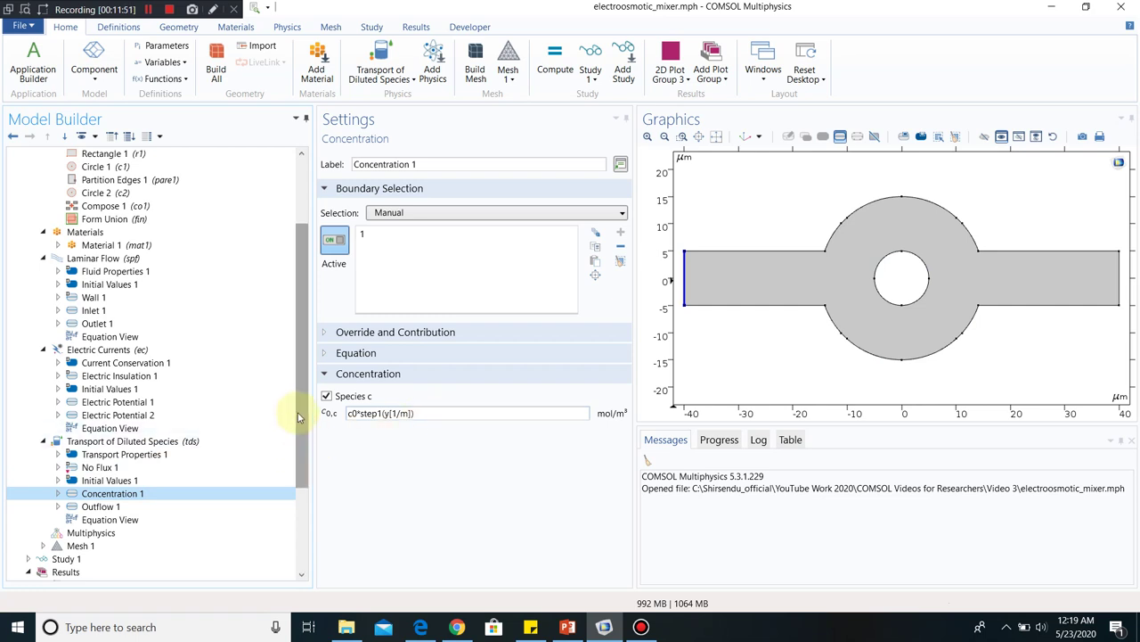
- Show Outflow 1's -n·D∇c=0 equation on boundary 6, then expand Mesh 1
left_click_drag(298, 412, 299, 479)
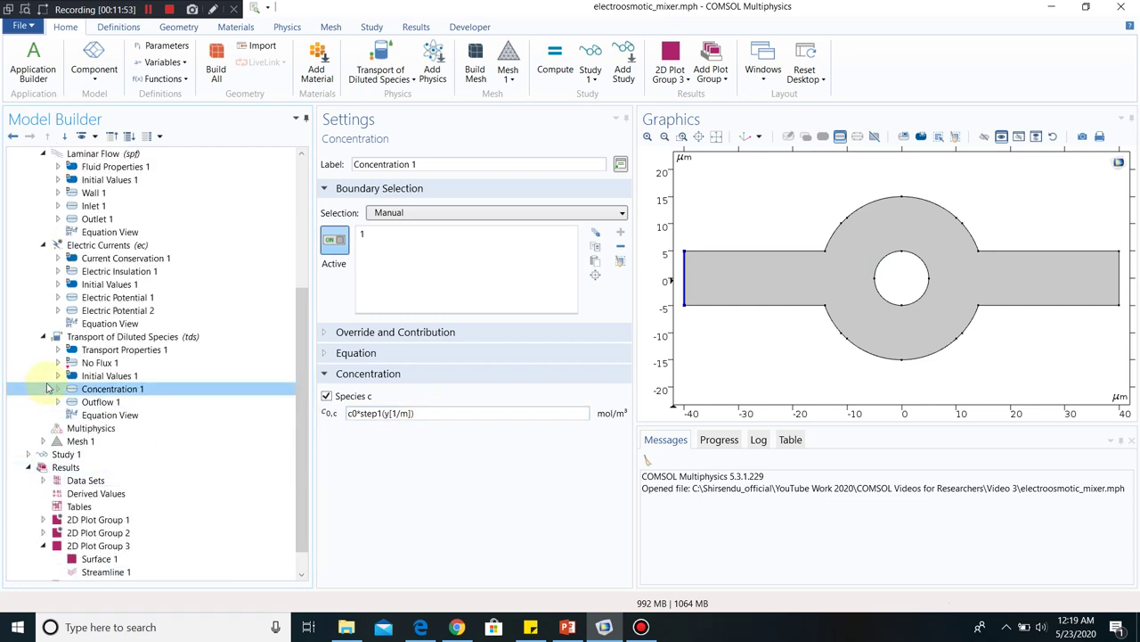
left_click(105, 402)
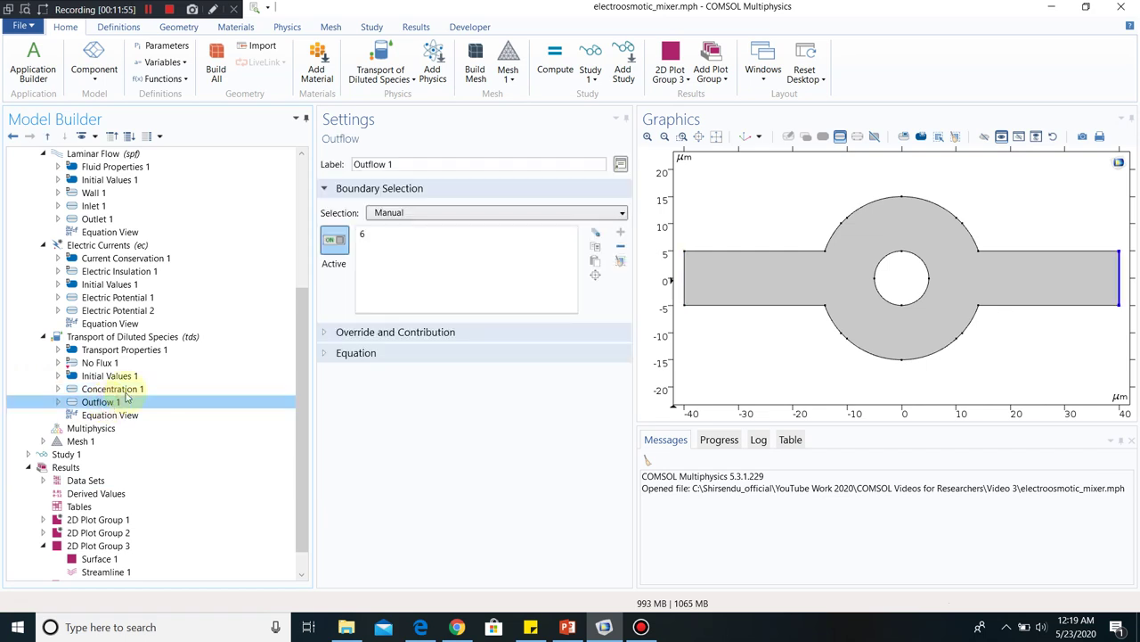
left_click(364, 356)
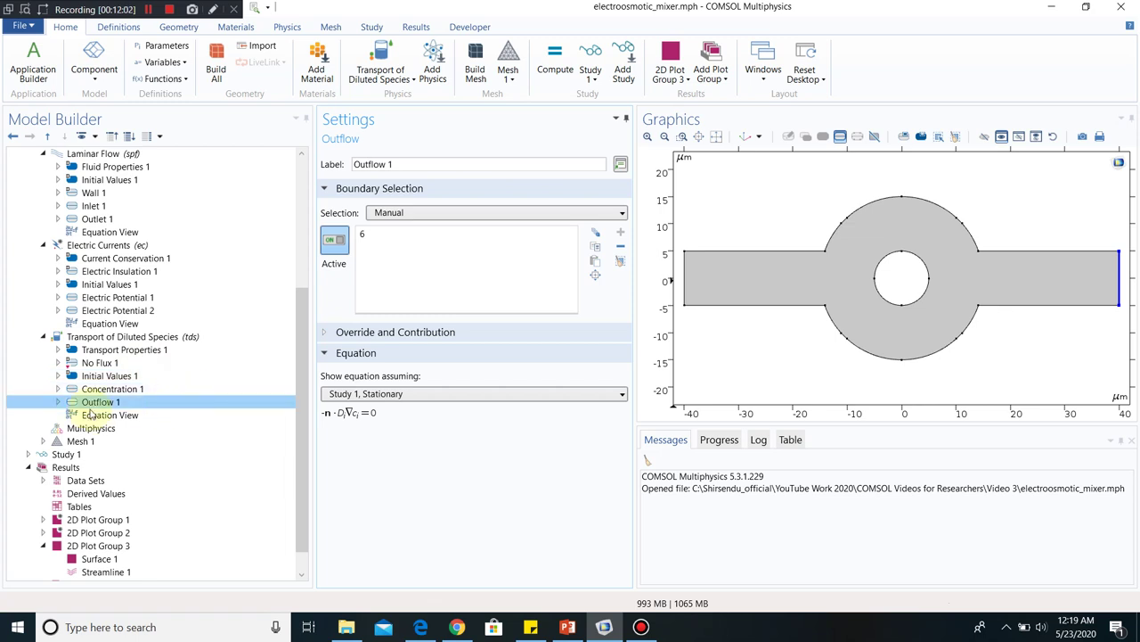
left_click(43, 441)
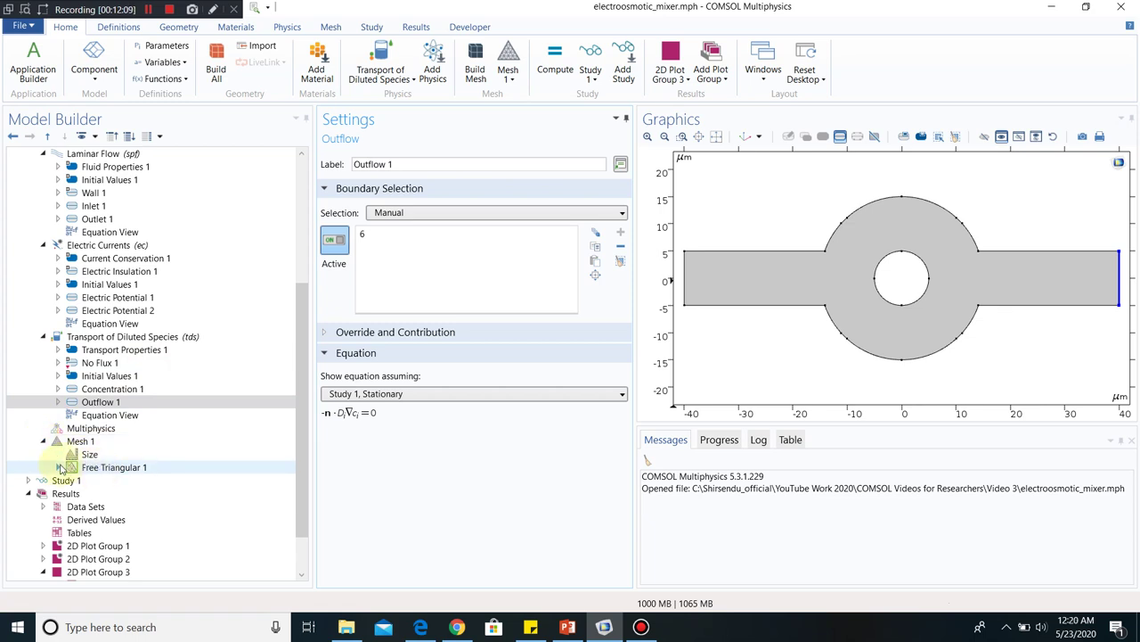
- Inspect Size 1's 0.2 µm limit on boundaries 9, 10, 19, 20 and expand Study 1
left_click(58, 466)
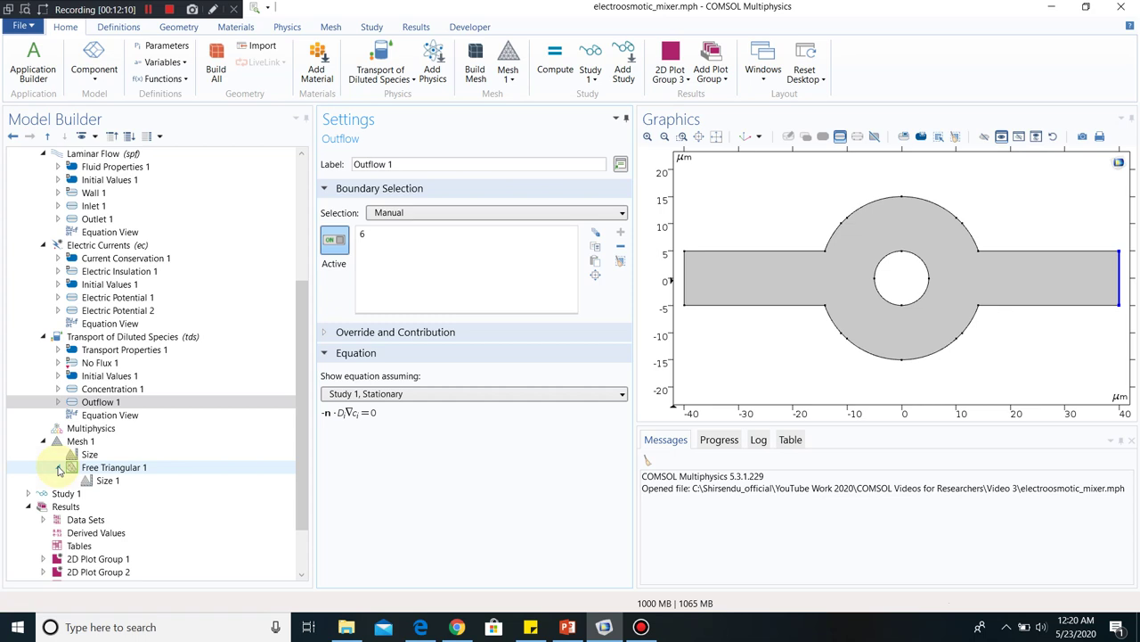
left_click(103, 481)
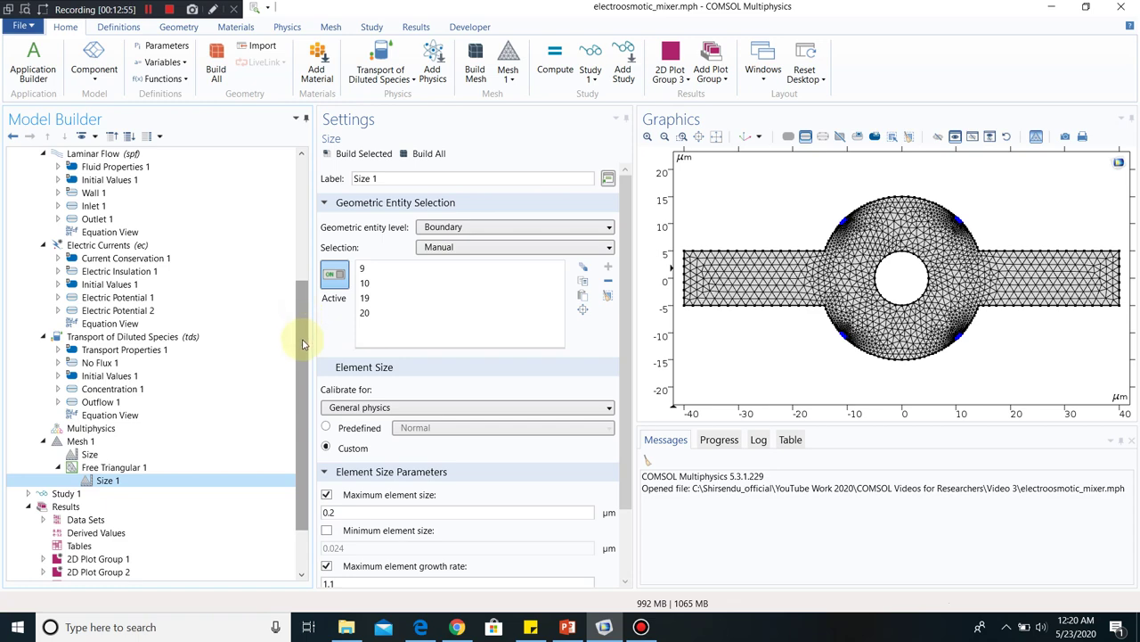
scroll(290, 435, "down", 2)
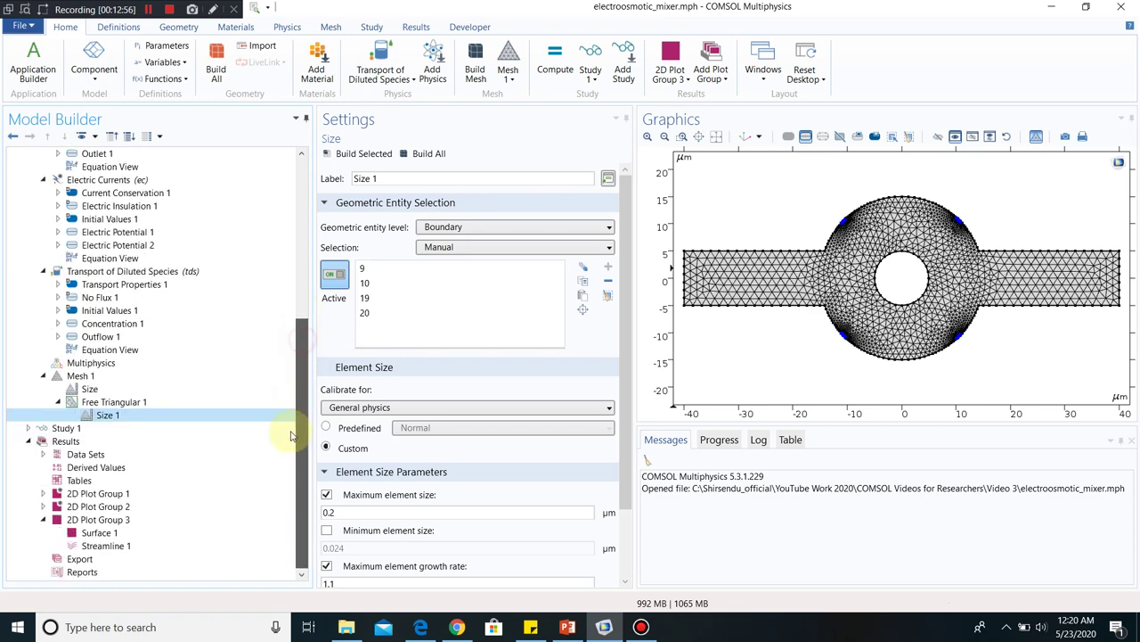
left_click(29, 429)
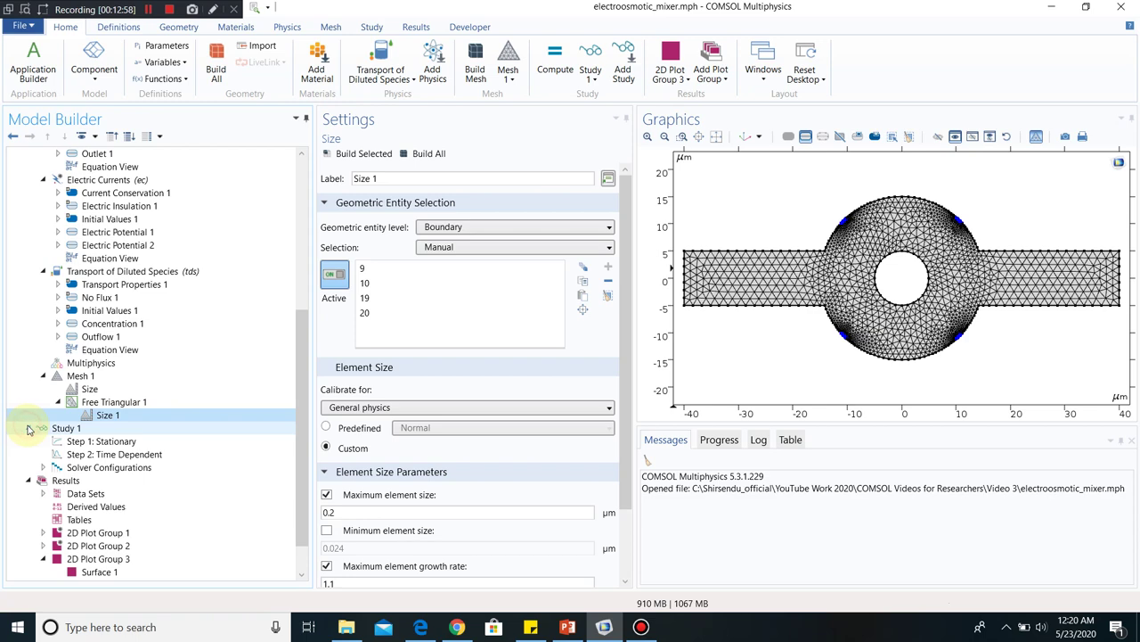
- Review the Stationary study step, then show 2D Plot Group 1's velocity streamlines at 0.0375 s
left_click(101, 441)
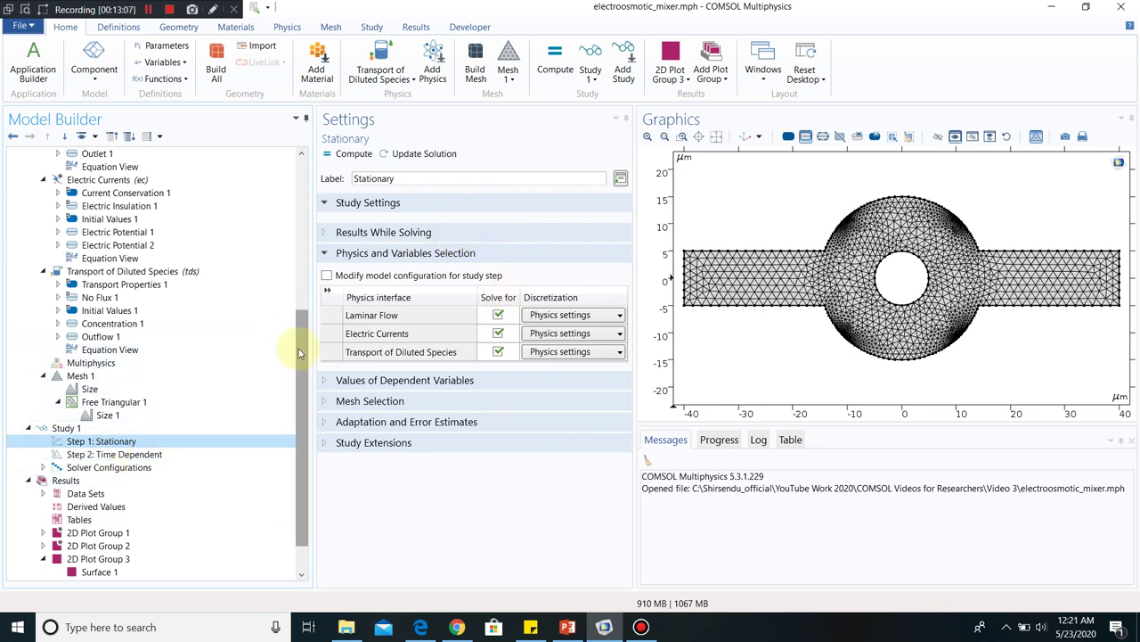
scroll(300, 349, "down", 1)
left_click(114, 494)
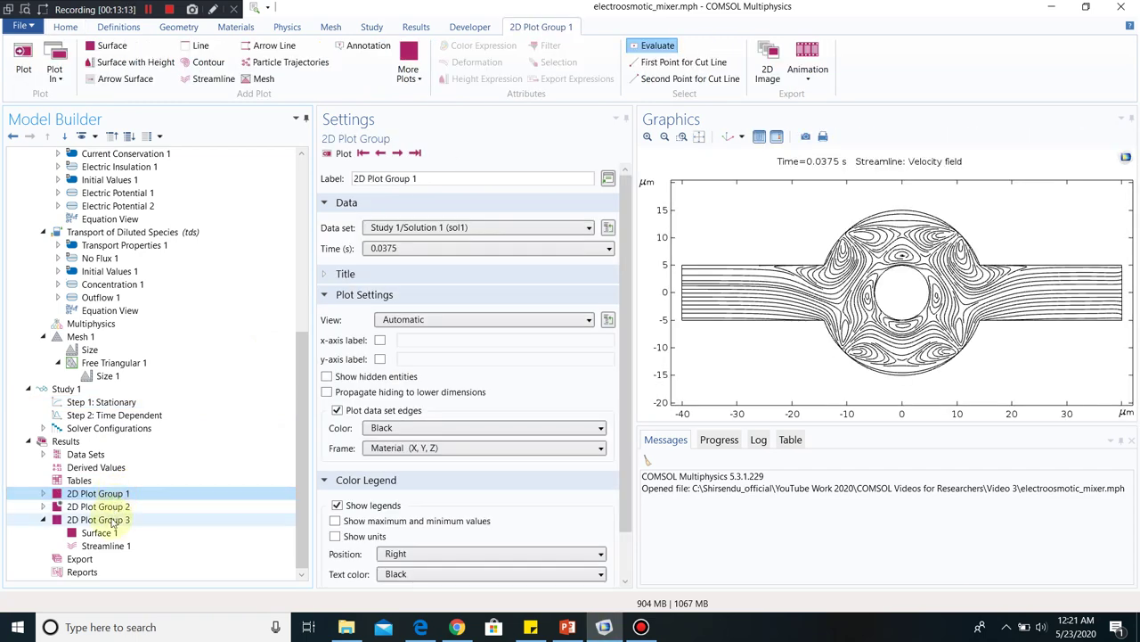
- Review Plot Group 3's Surface 1 concentration and Streamline 1 velocity (u, v, separating distance 0.01) settings
left_click(113, 521)
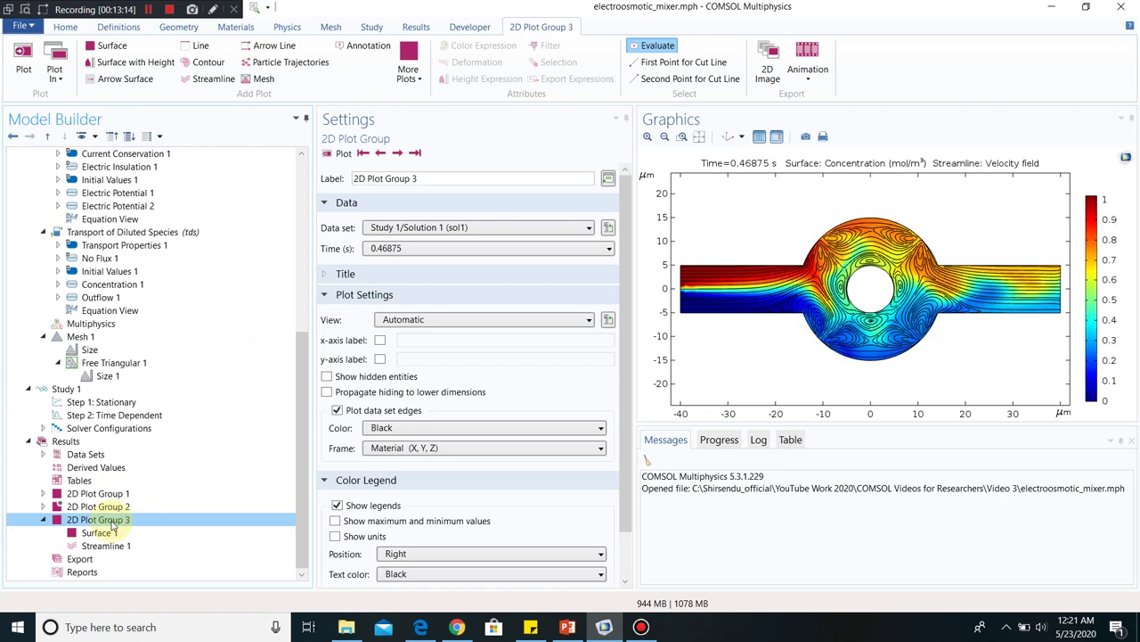
left_click(90, 532)
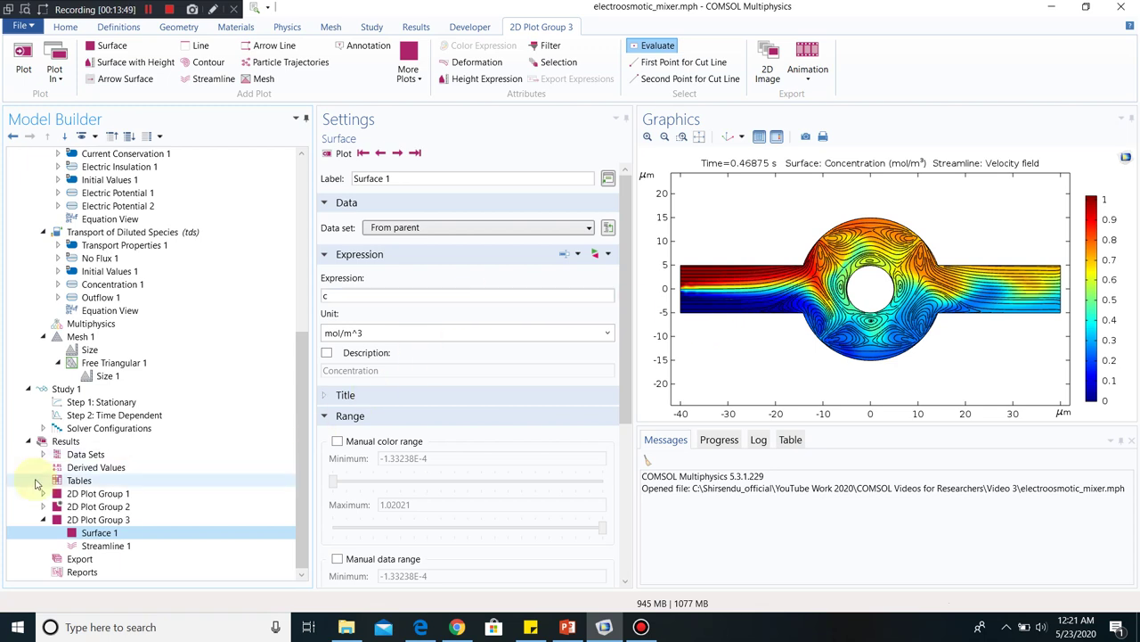
left_click(42, 506)
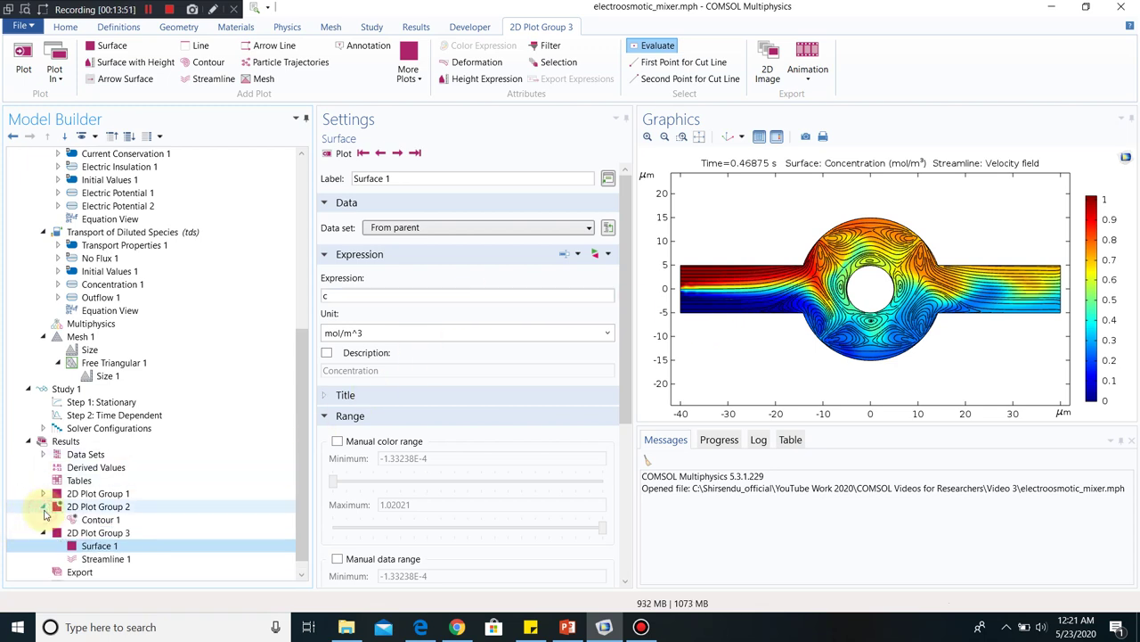
left_click(90, 559)
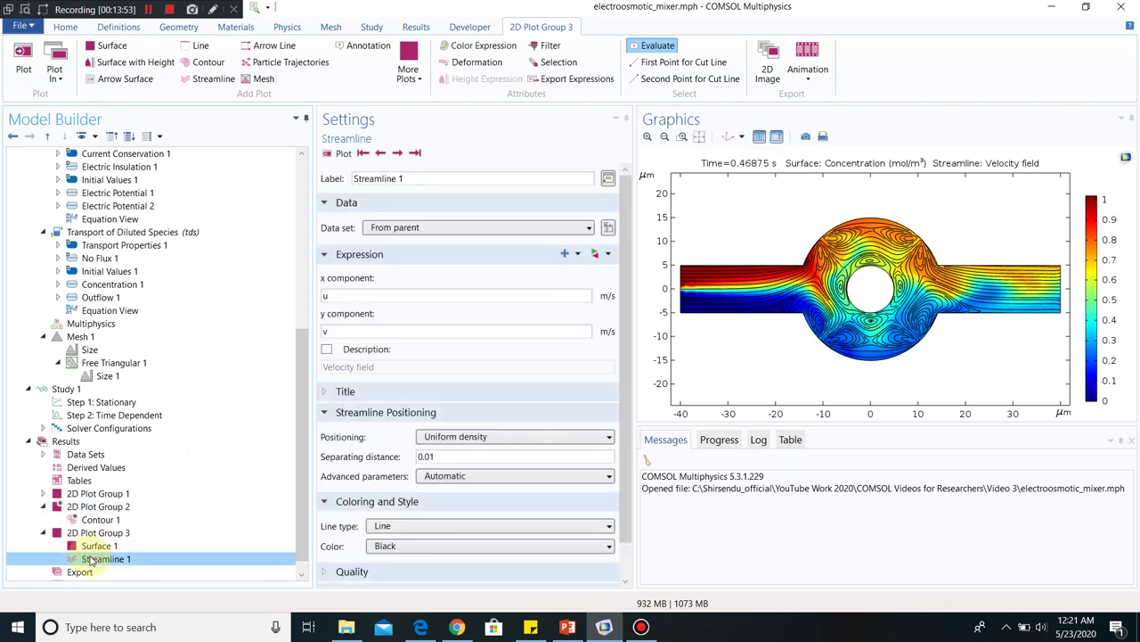